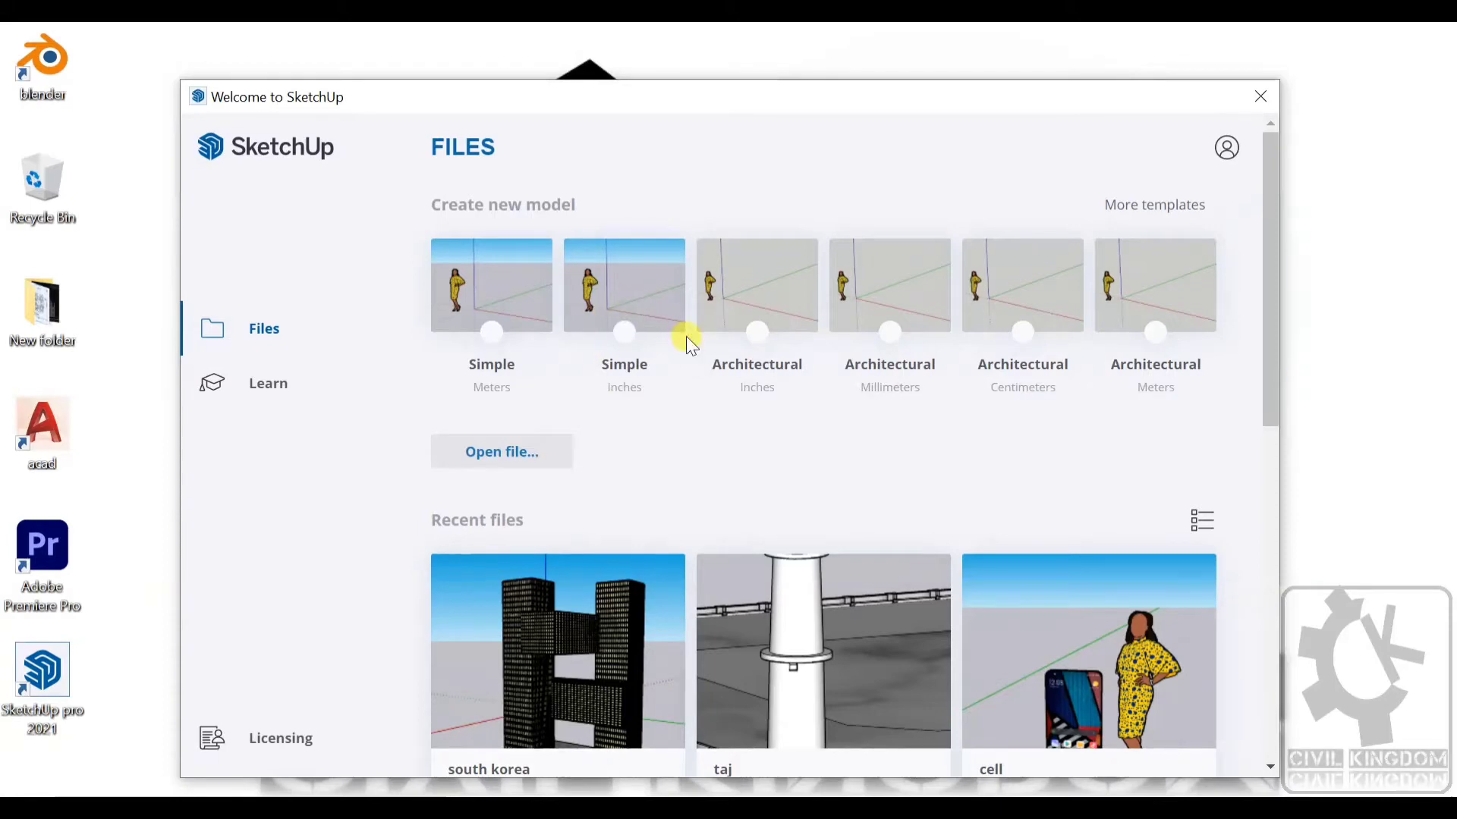
Create a new model from the Simple template in meters.
drag(599, 99, 610, 67)
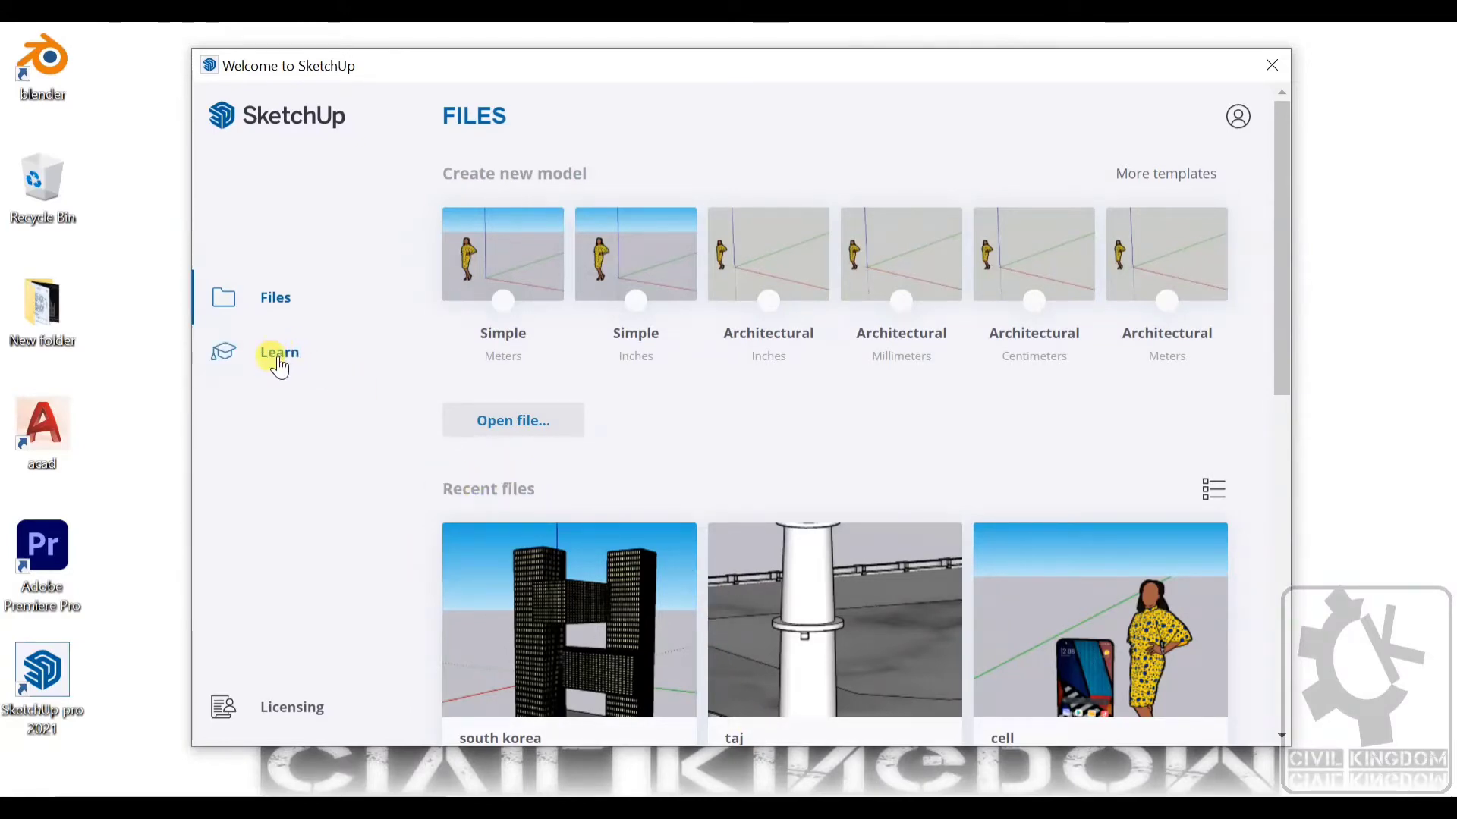
click(242, 366)
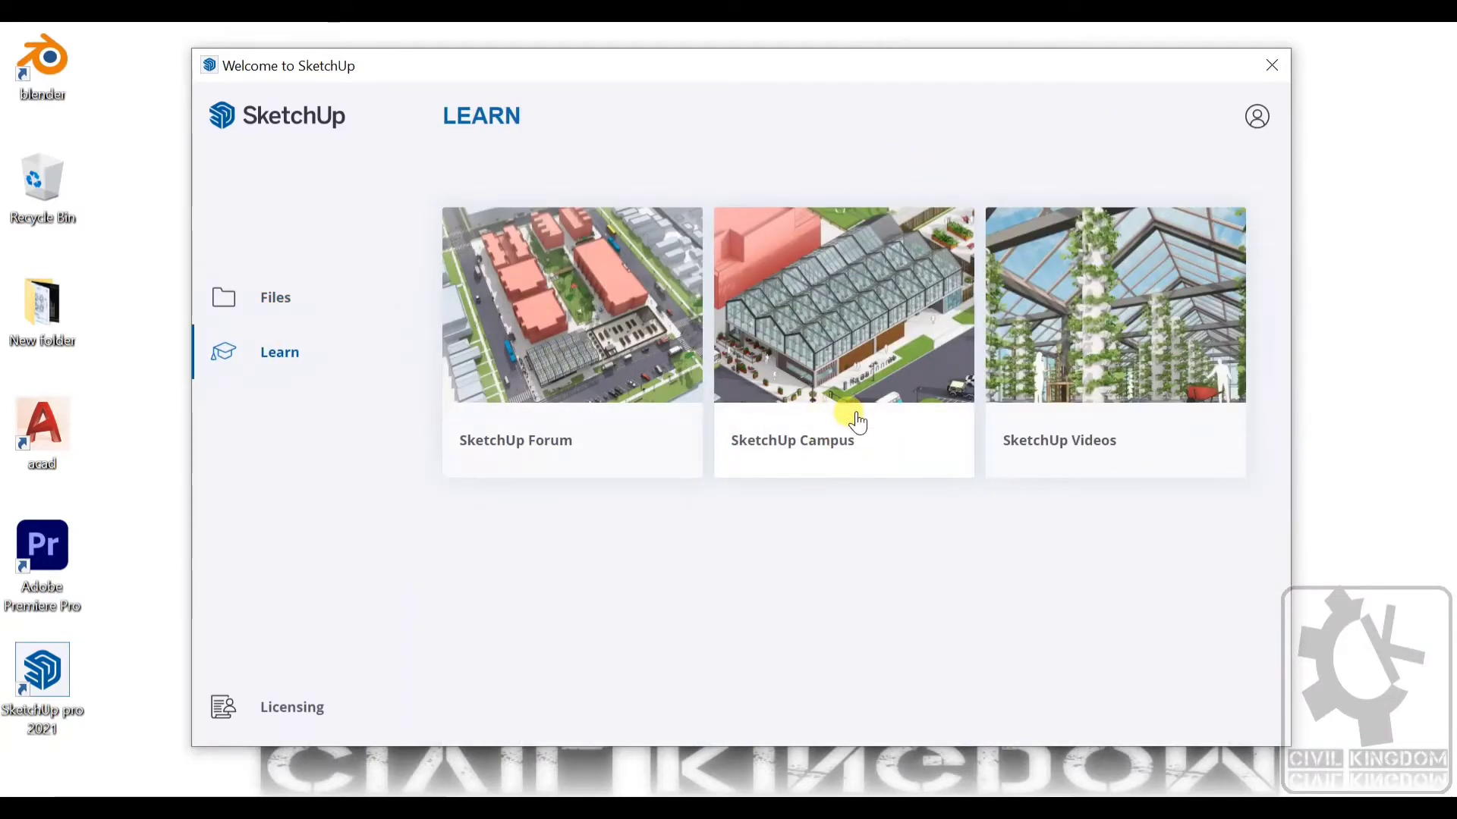
click(262, 298)
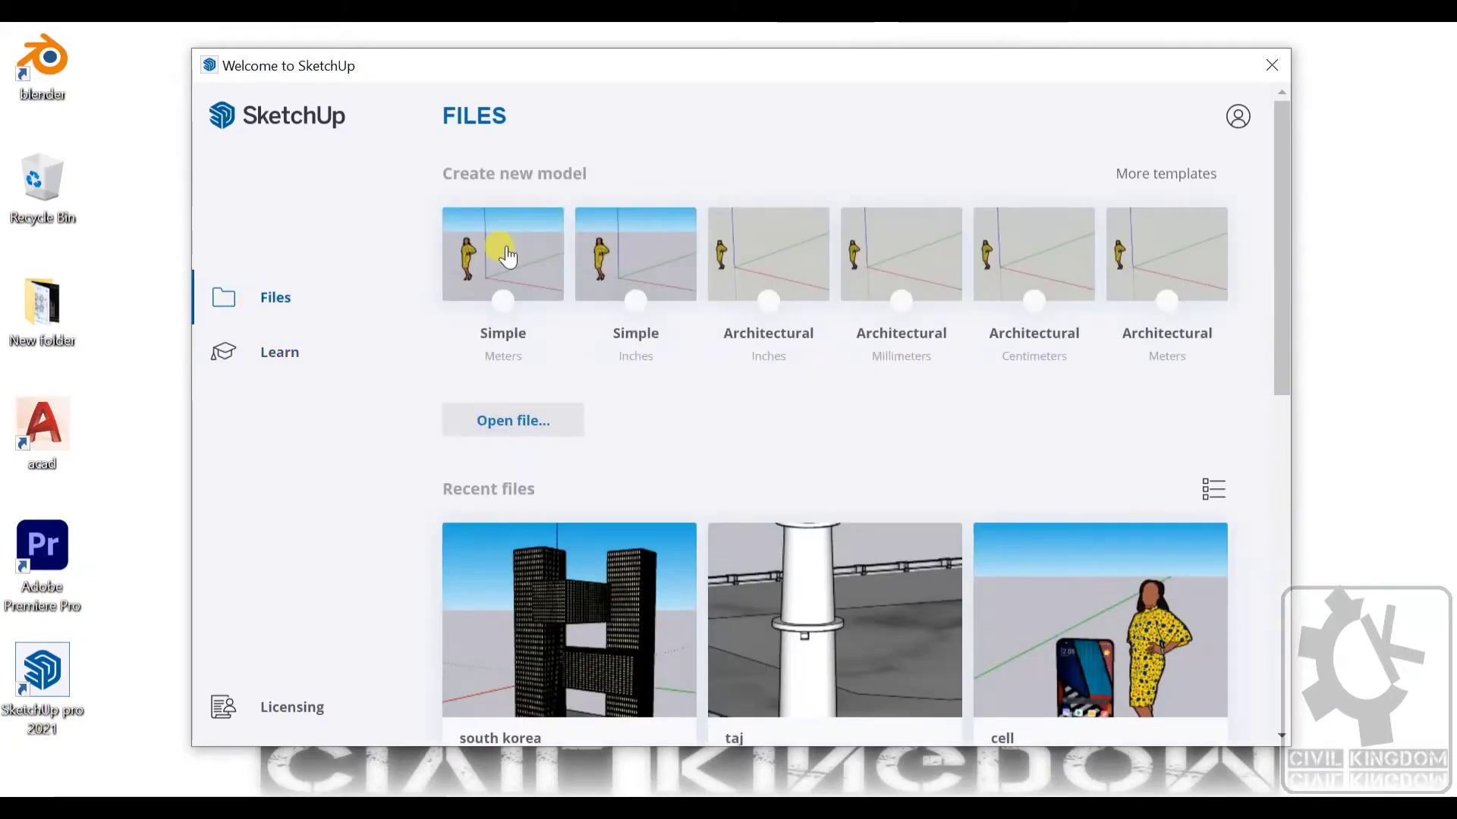
click(506, 250)
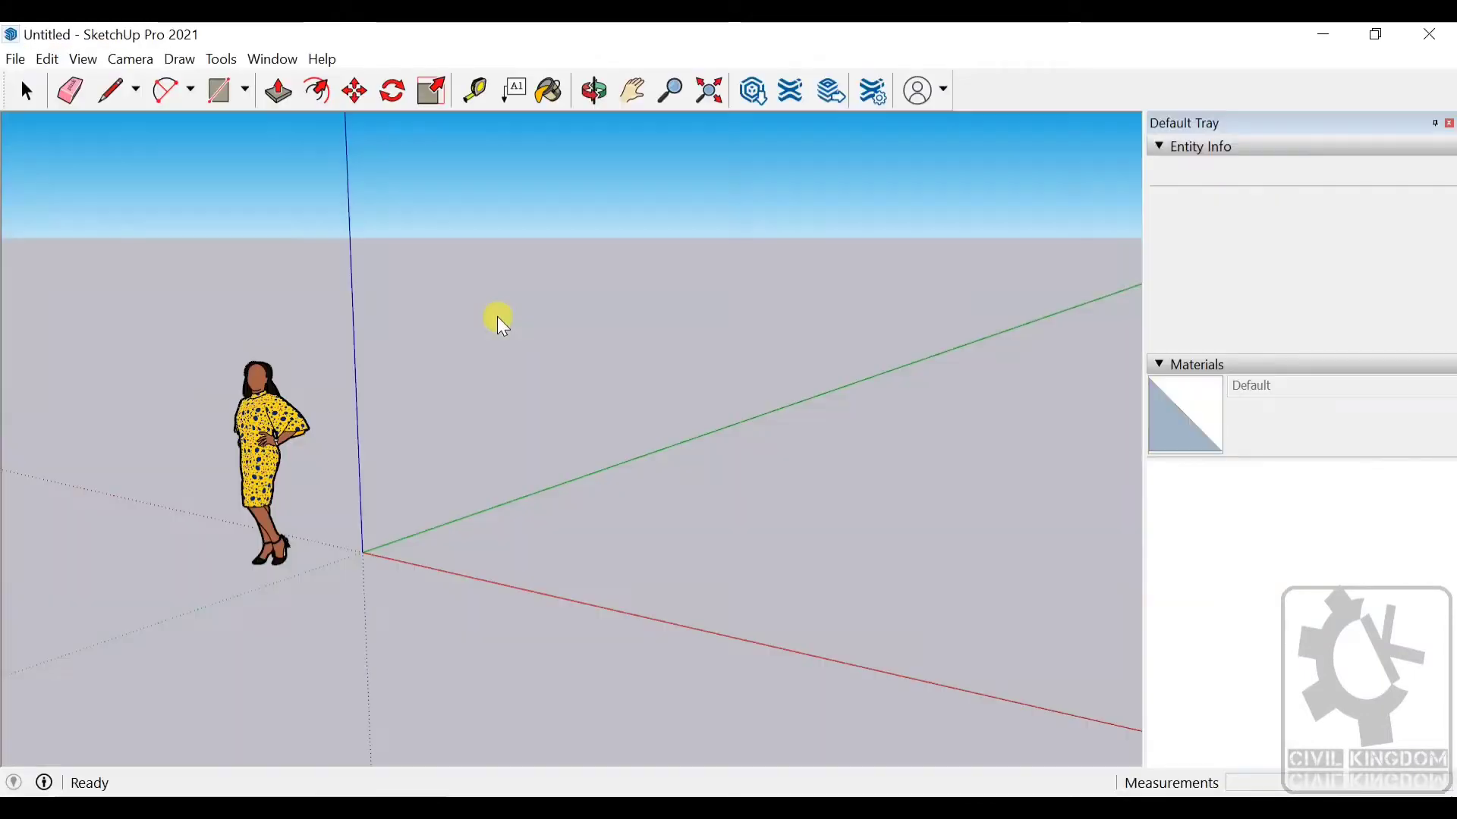
middle_drag(350, 353, 209, 552)
click(283, 444)
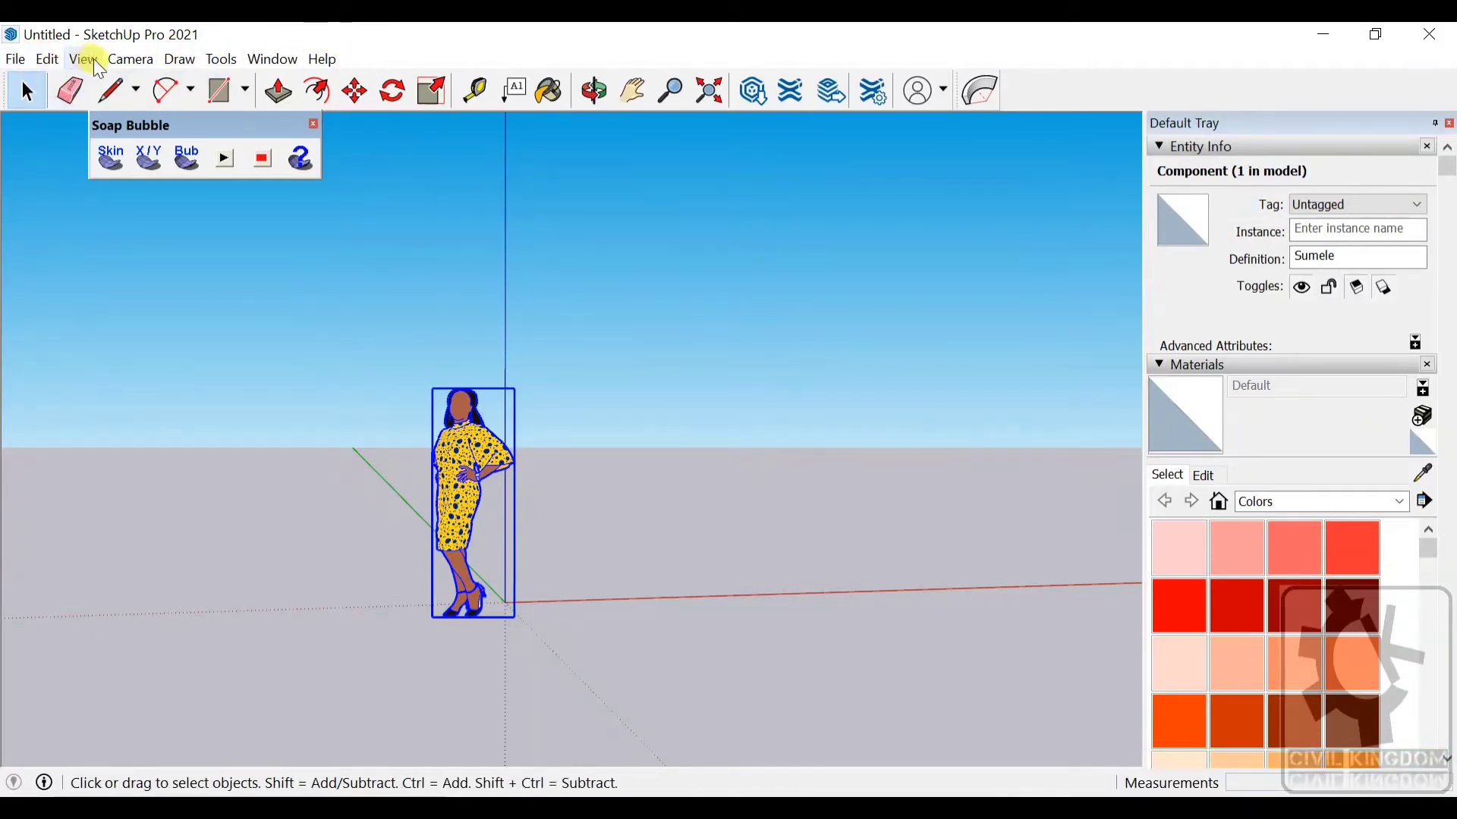
click(931, 168)
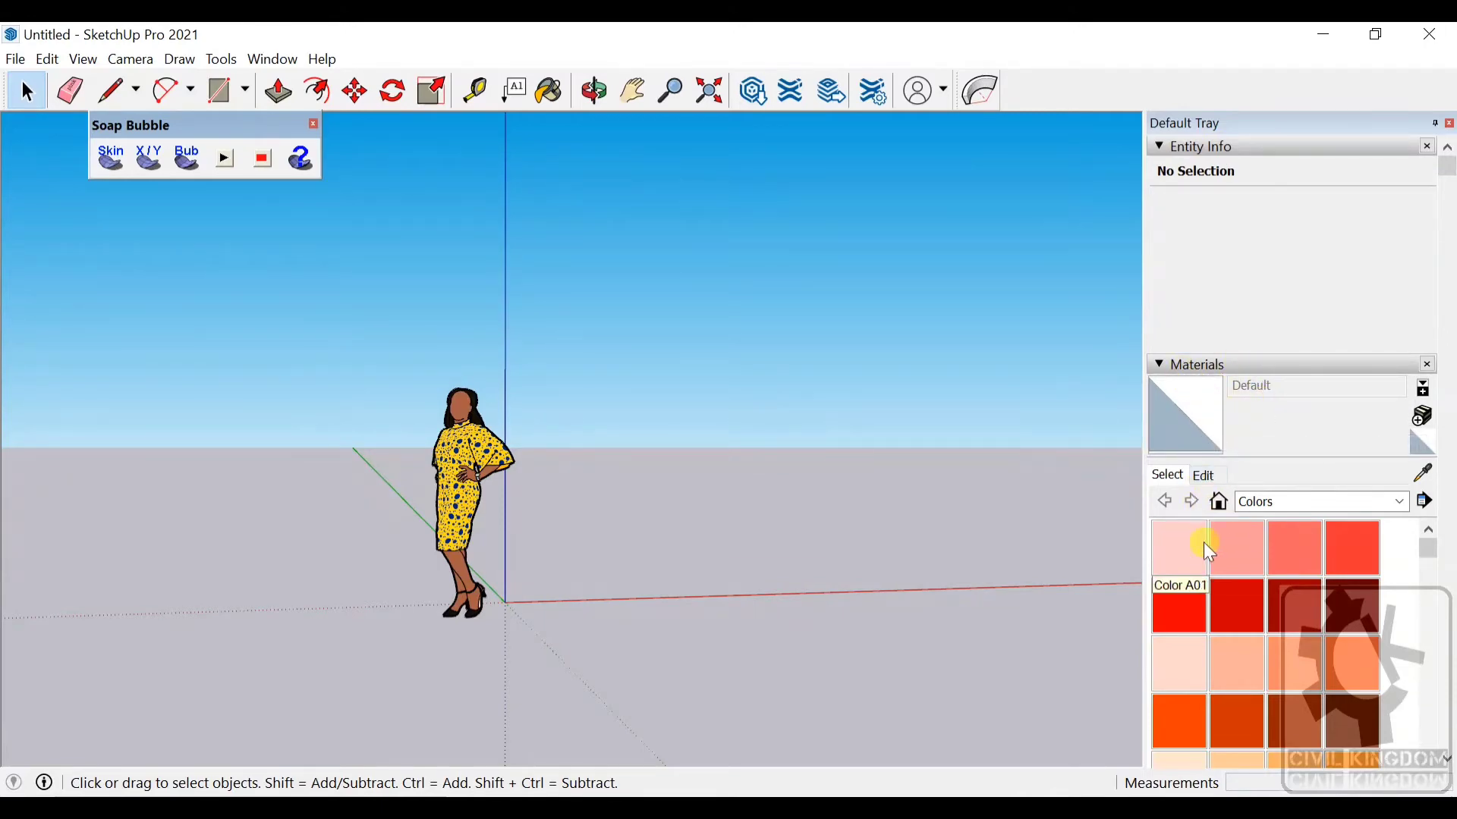
scroll(1214, 576, down, 3)
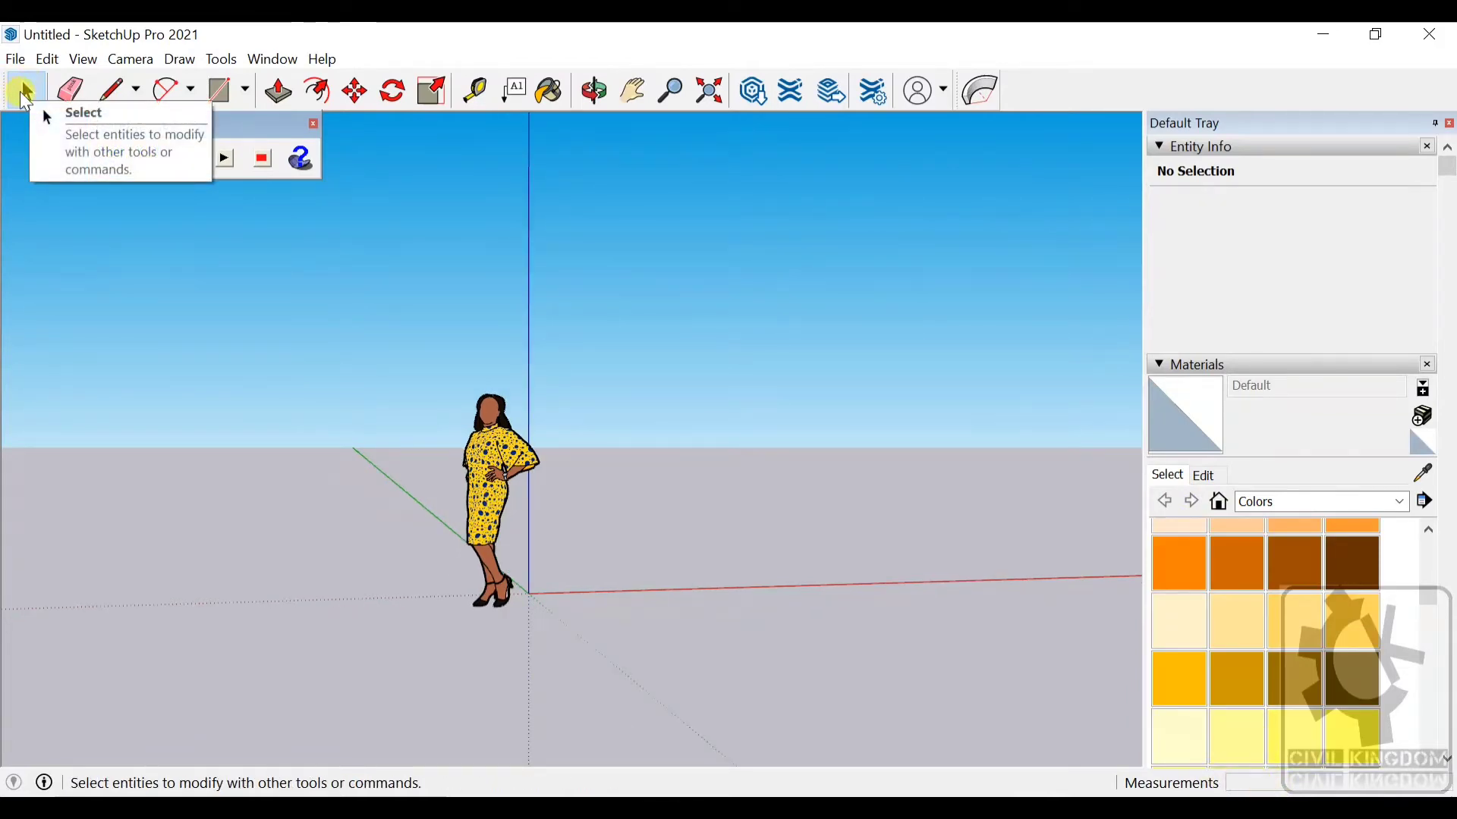
Erase the standing human figure component next to the origin.
click(25, 92)
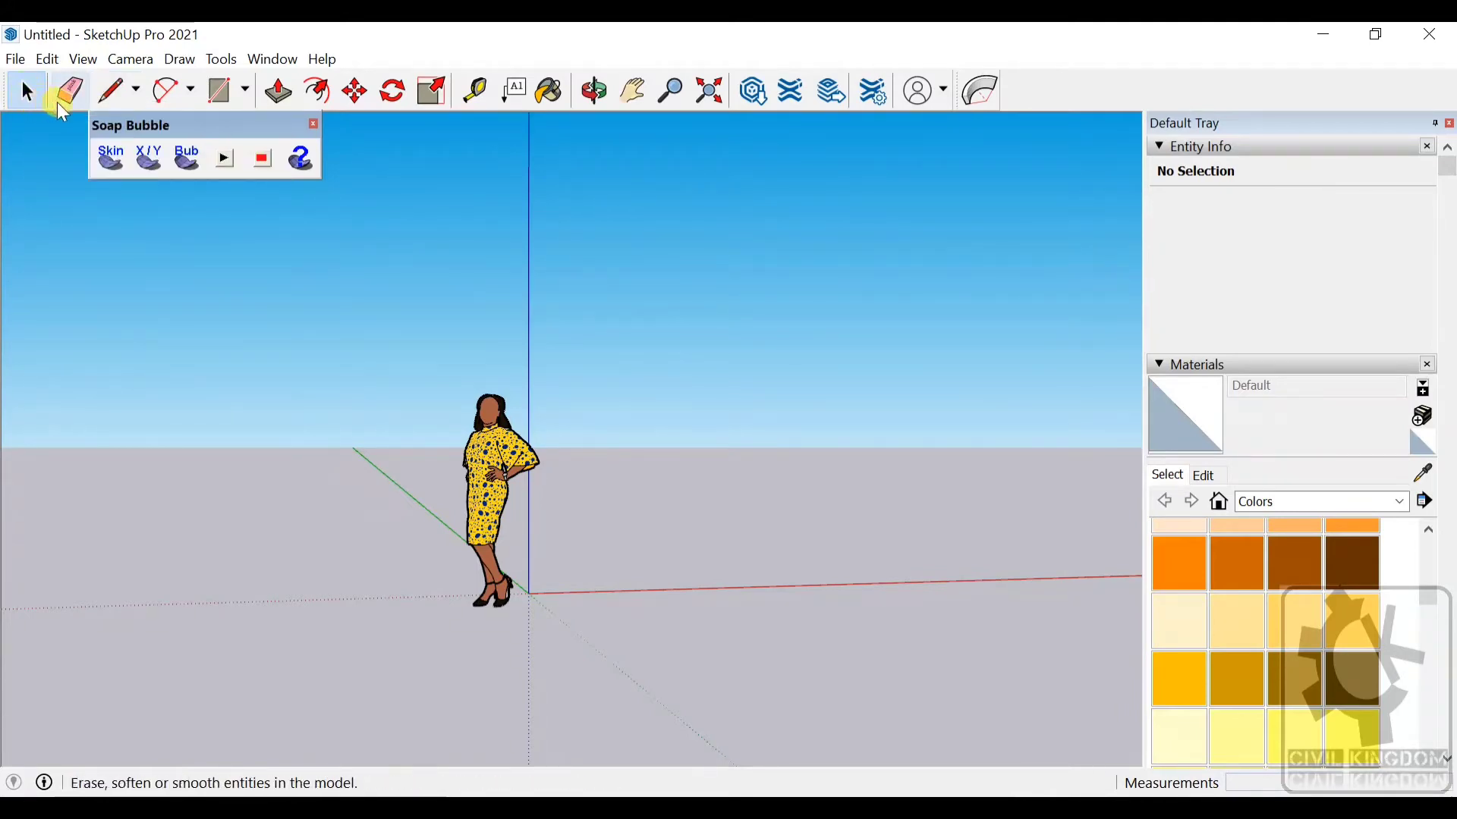
click(495, 473)
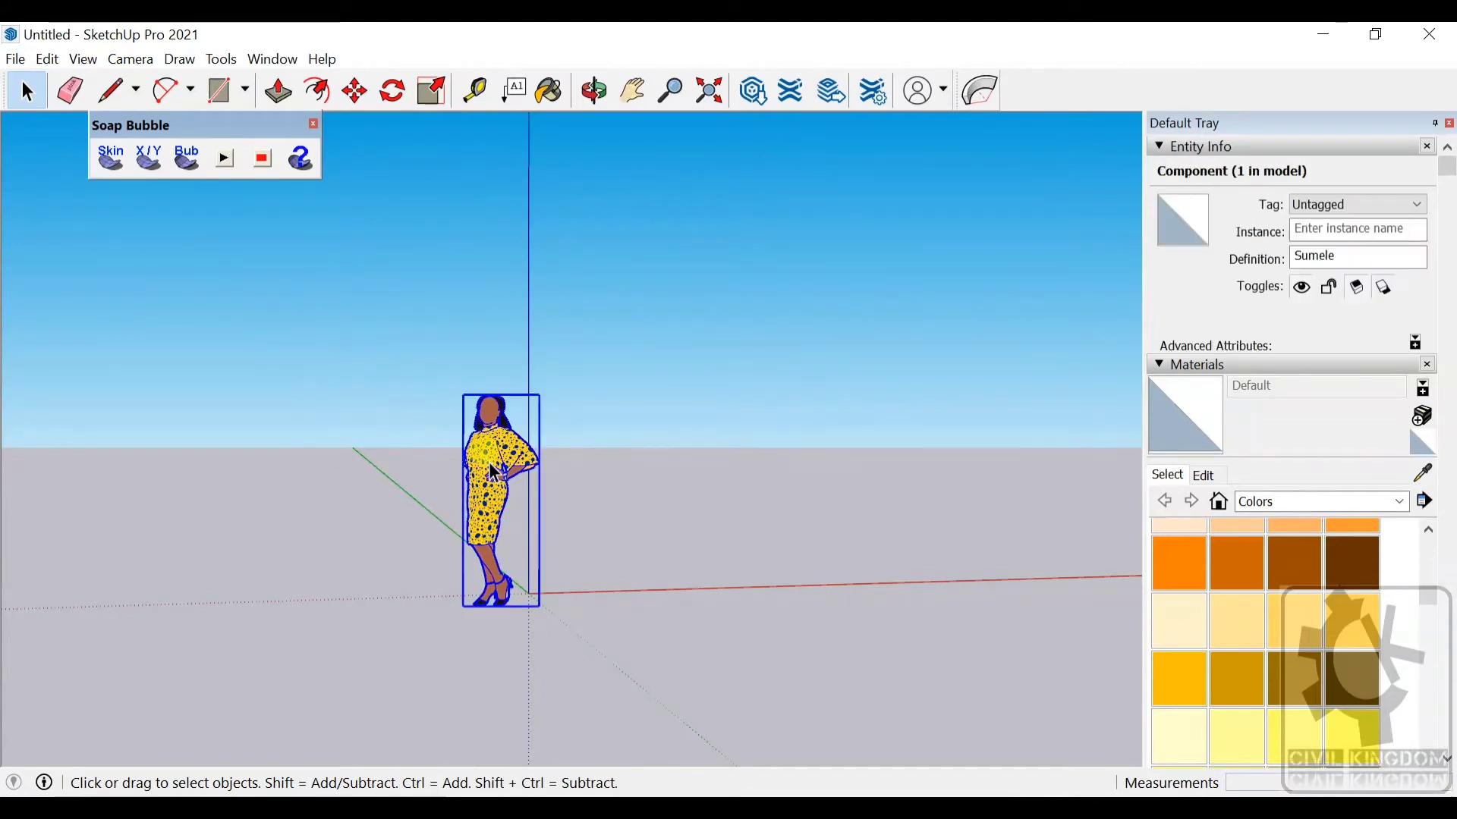
click(78, 92)
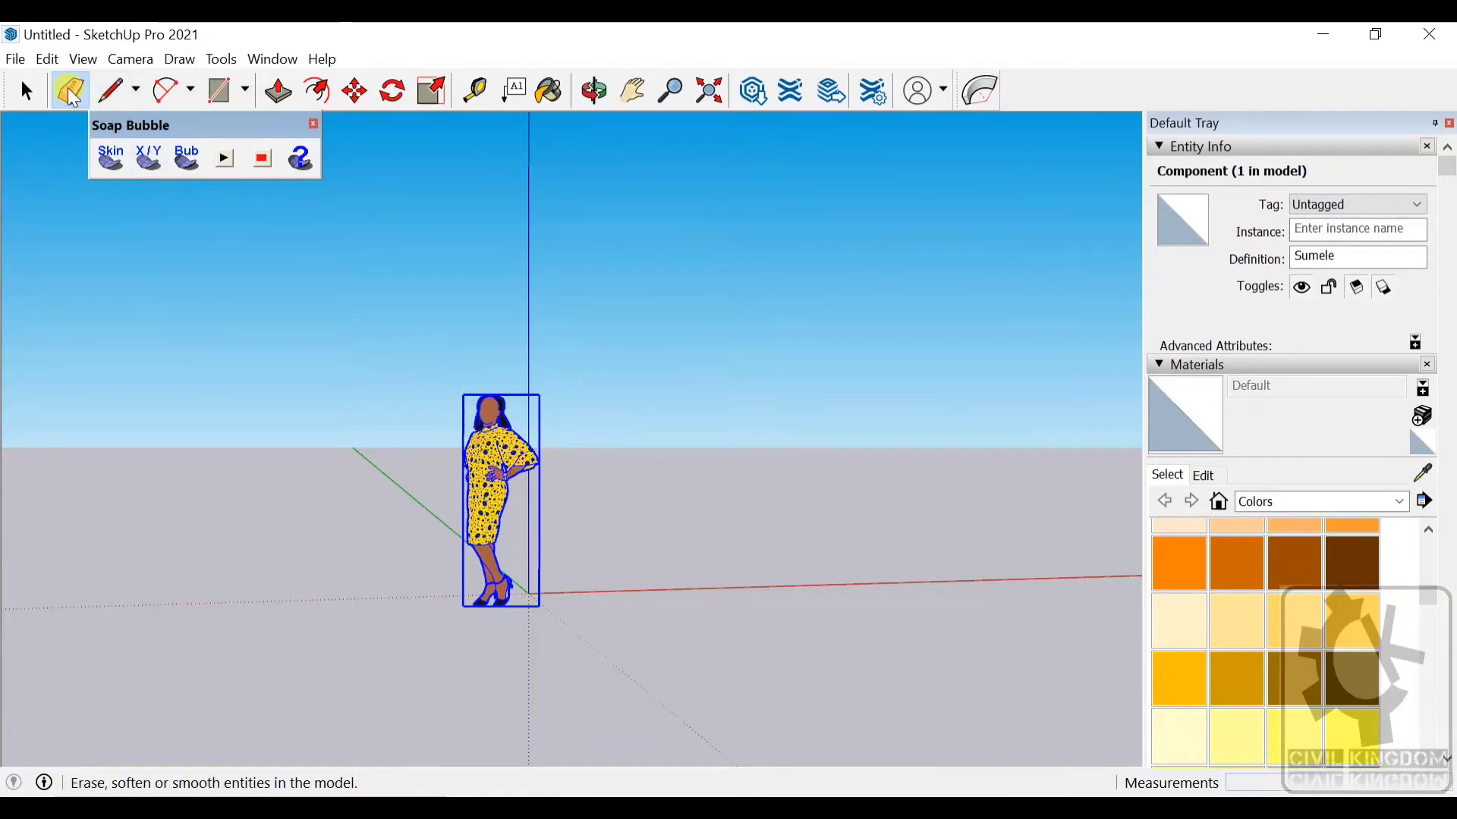
click(531, 510)
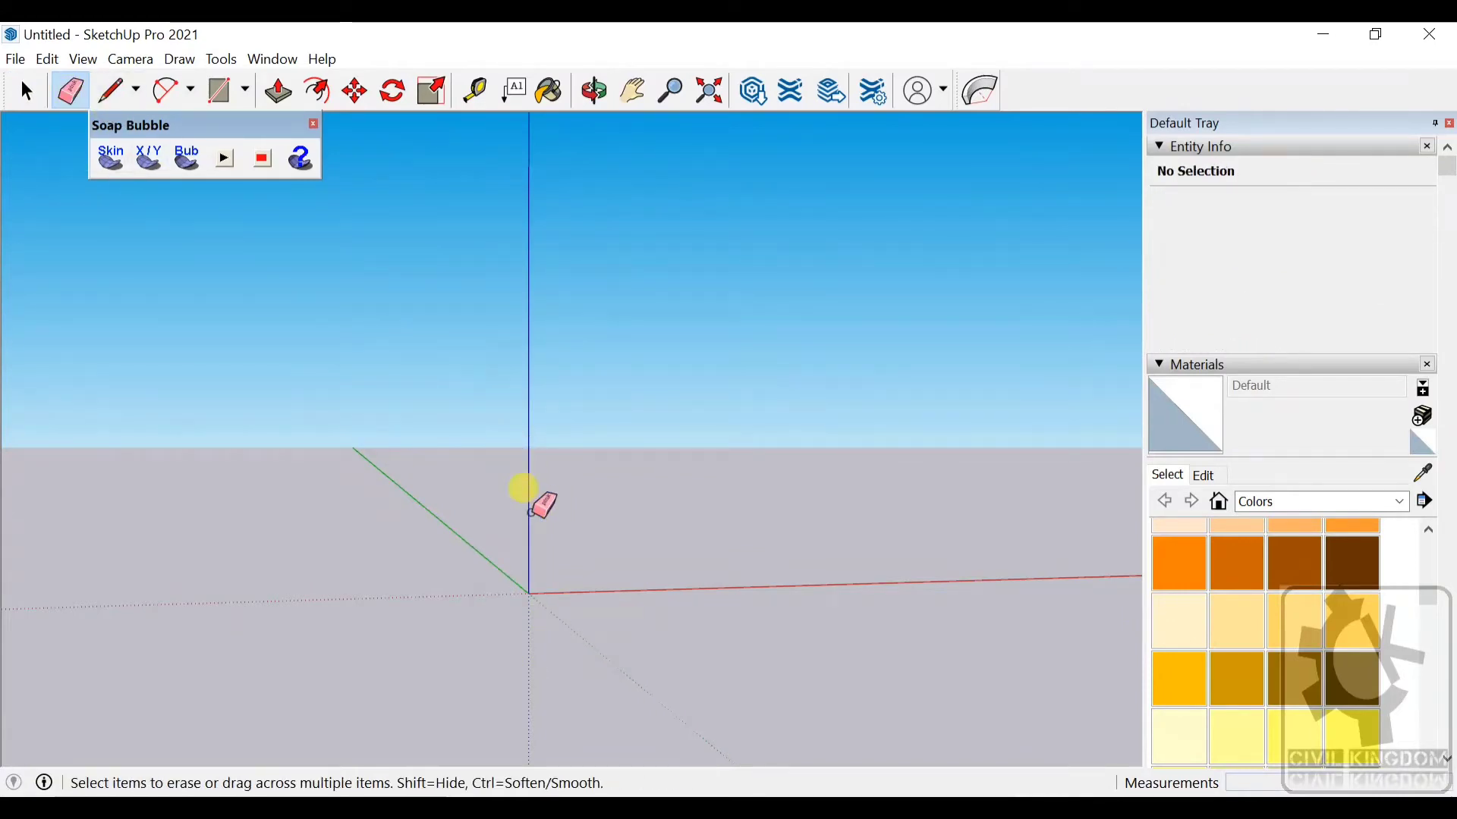
click(110, 91)
click(480, 596)
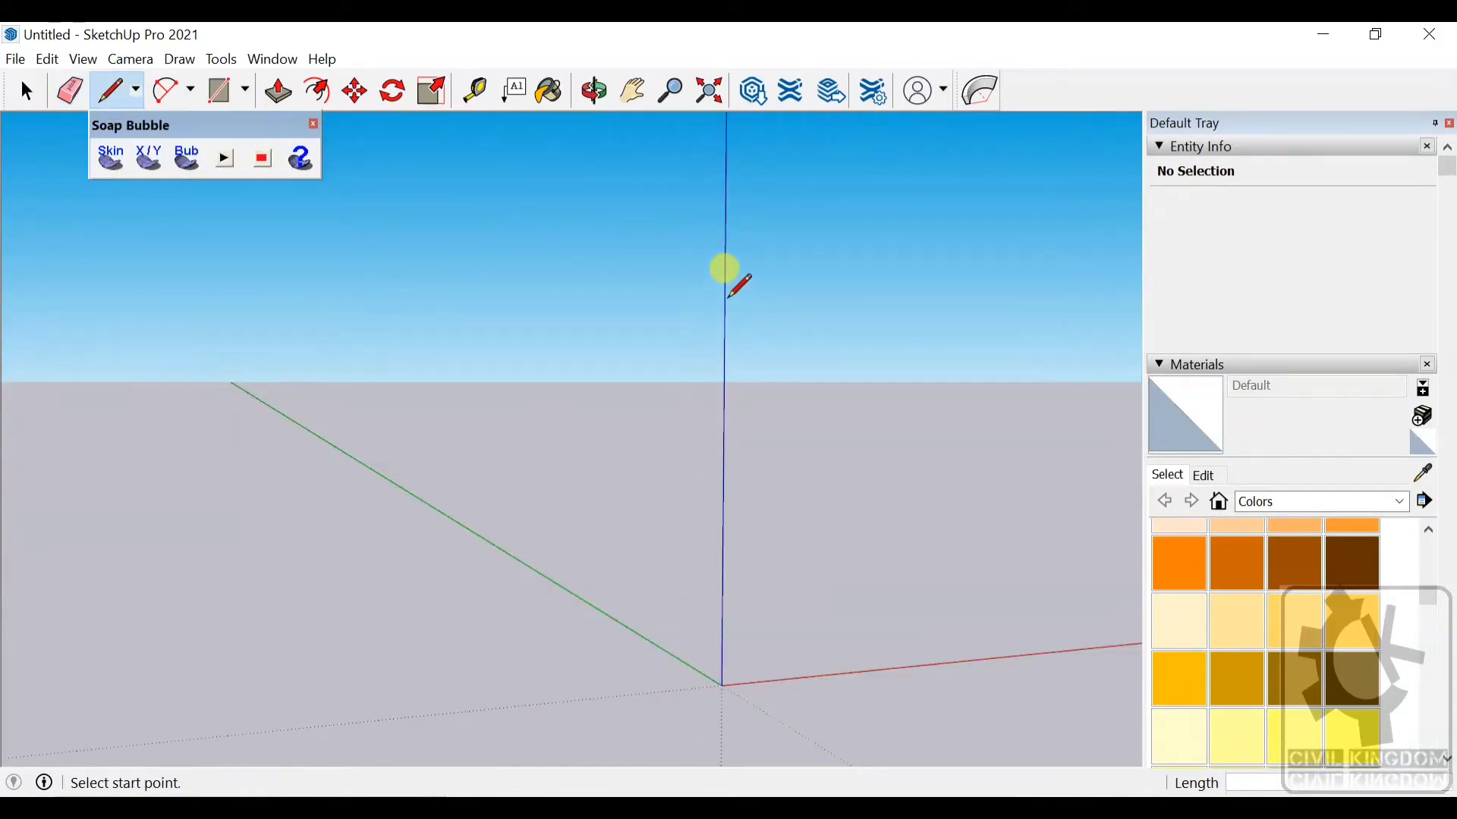
key(space)
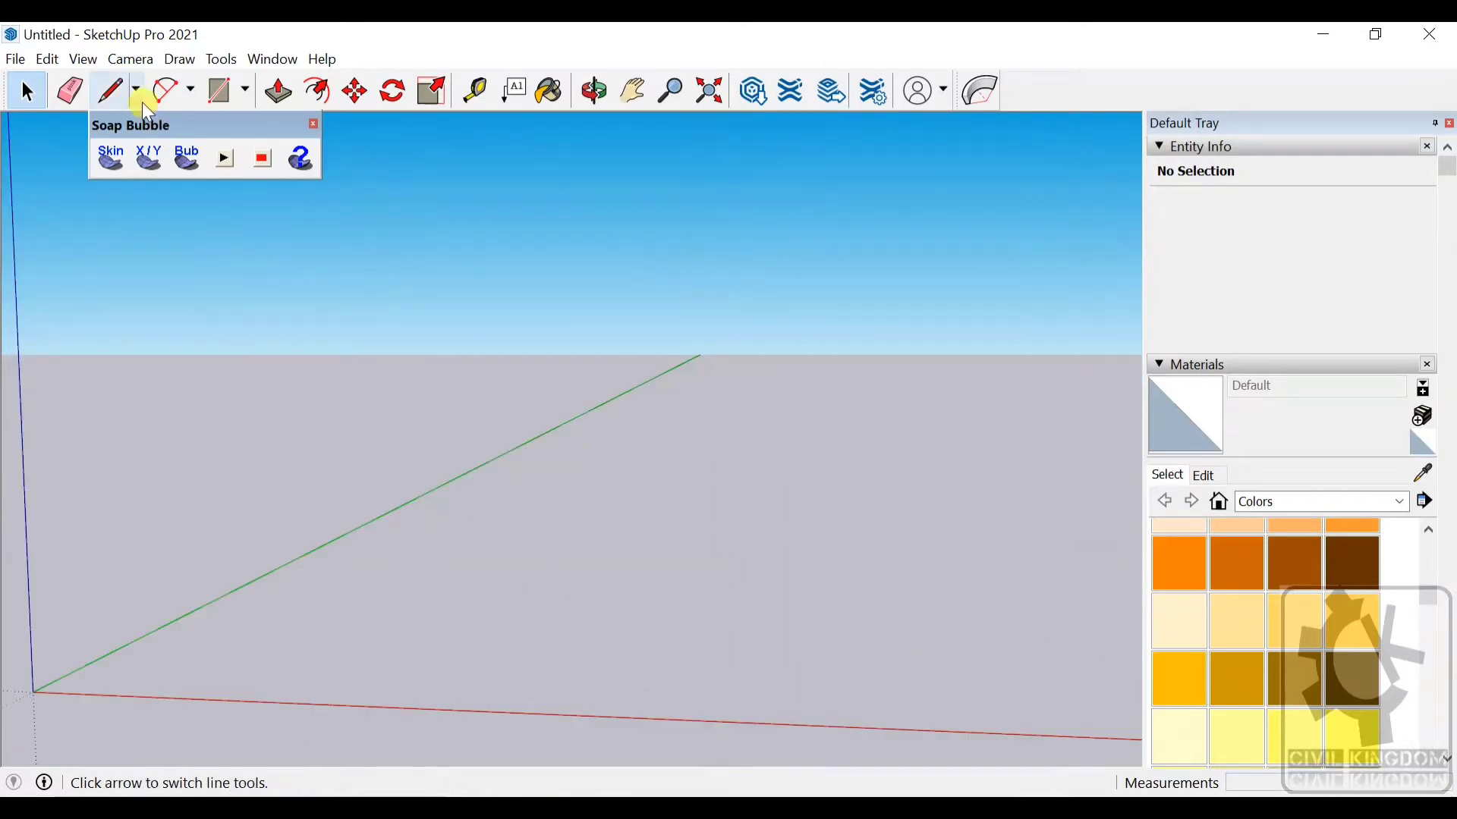
click(122, 95)
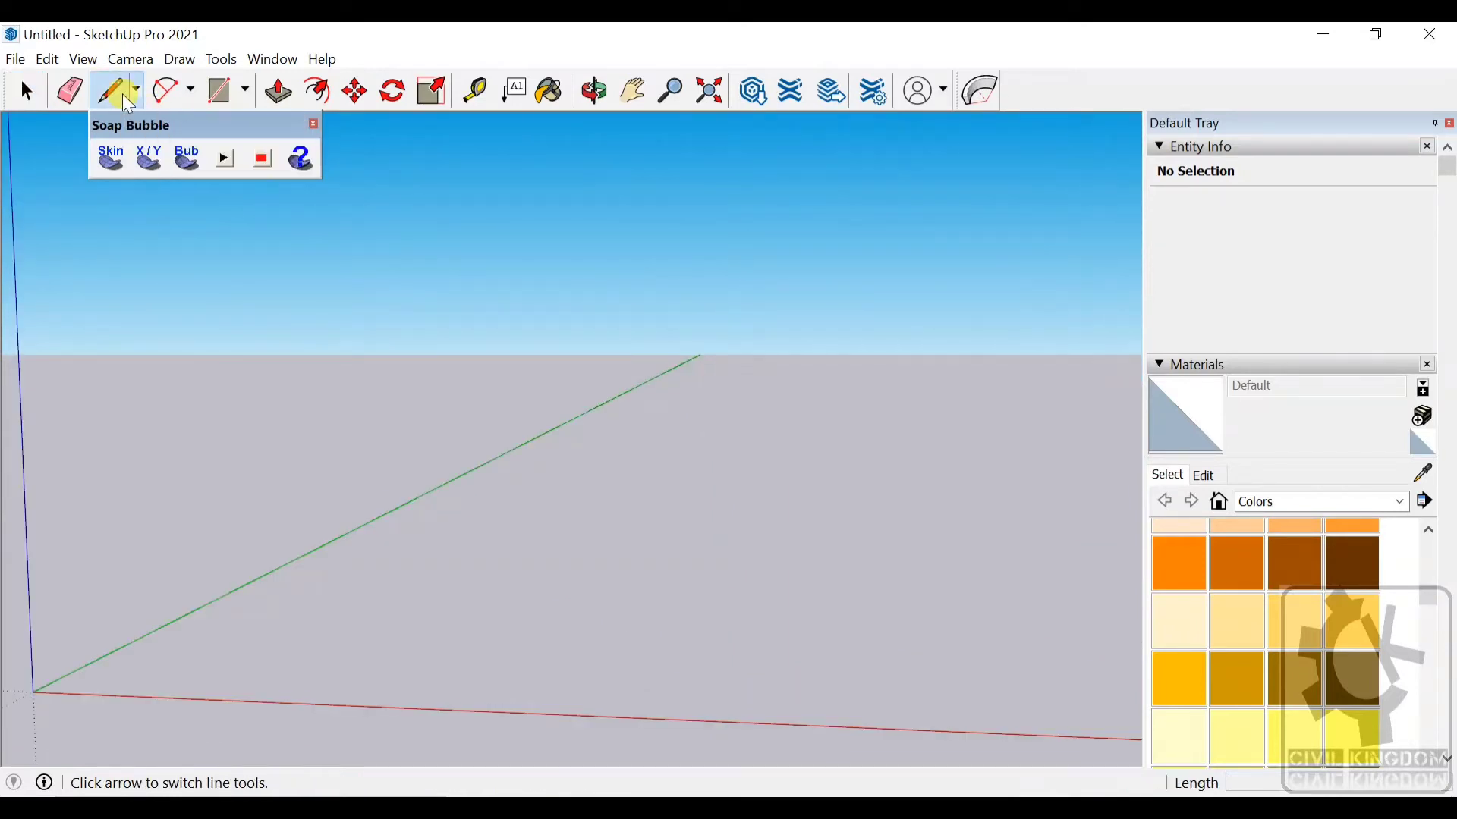
click(541, 656)
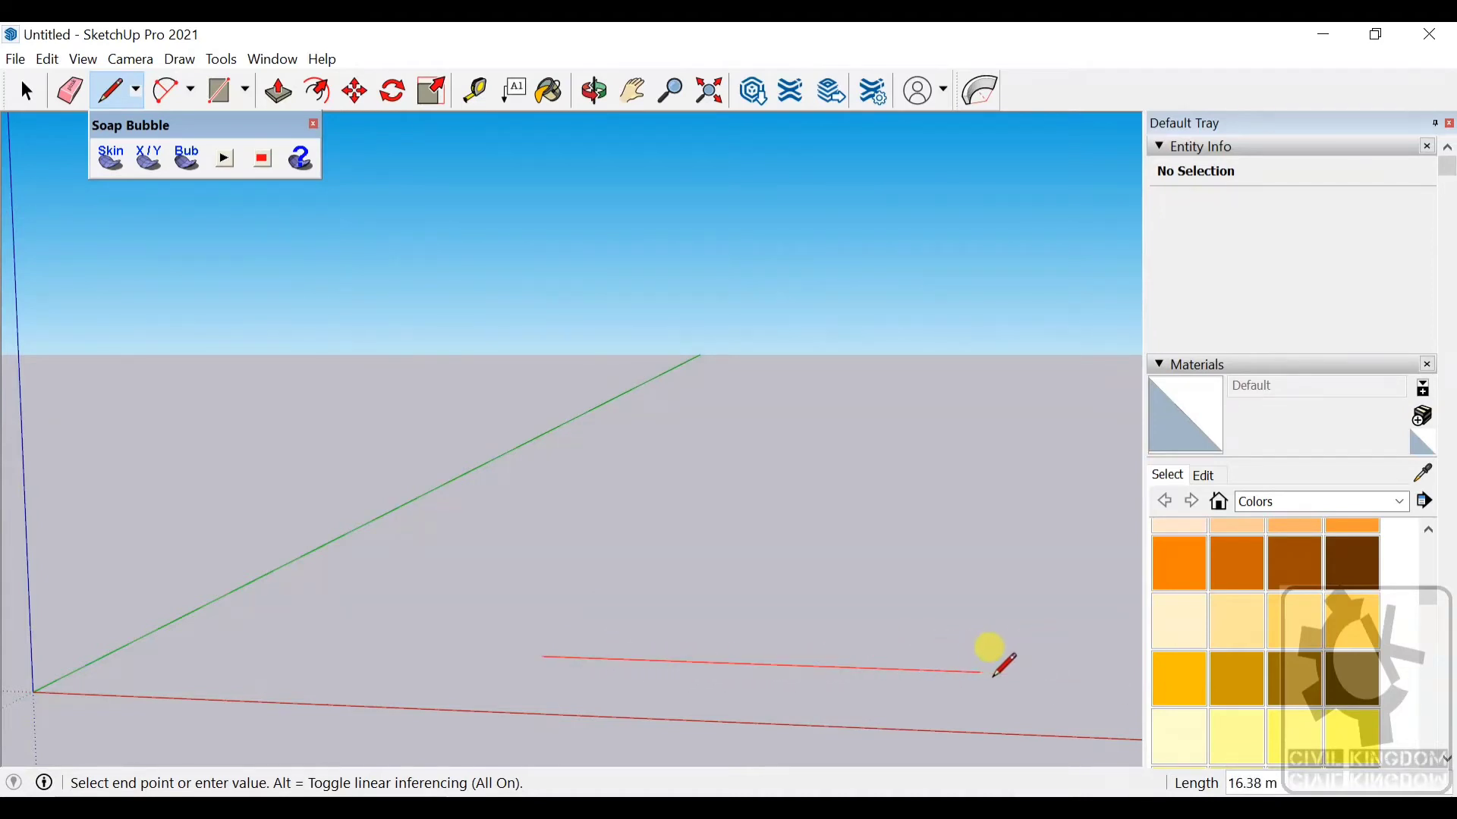
key(Escape)
Draw three connected lines as an upside-down U between the red and green axes, starting with a vertical line about 11.5 m tall.
click(311, 620)
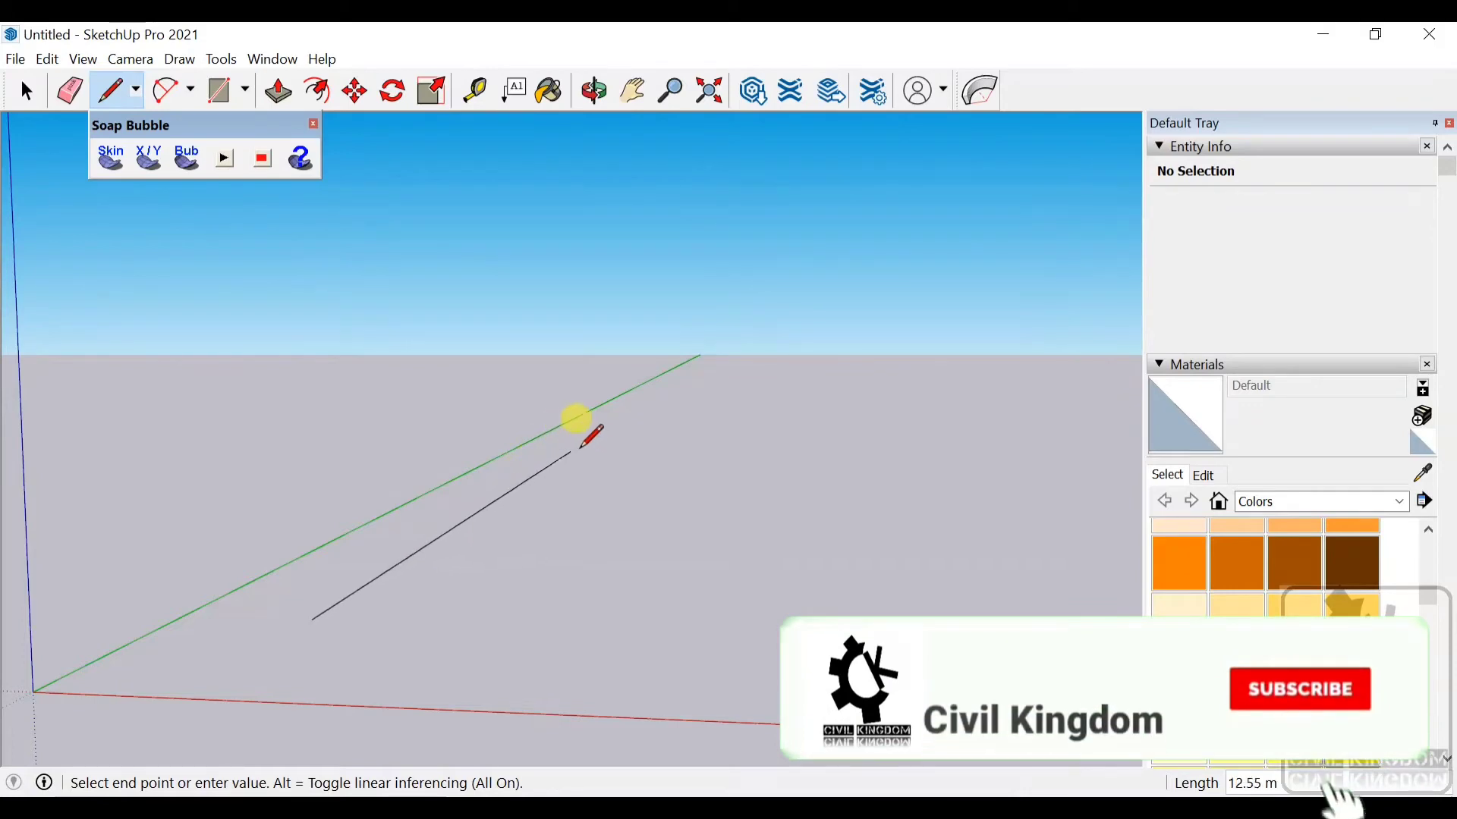
middle_drag(617, 455, 612, 488)
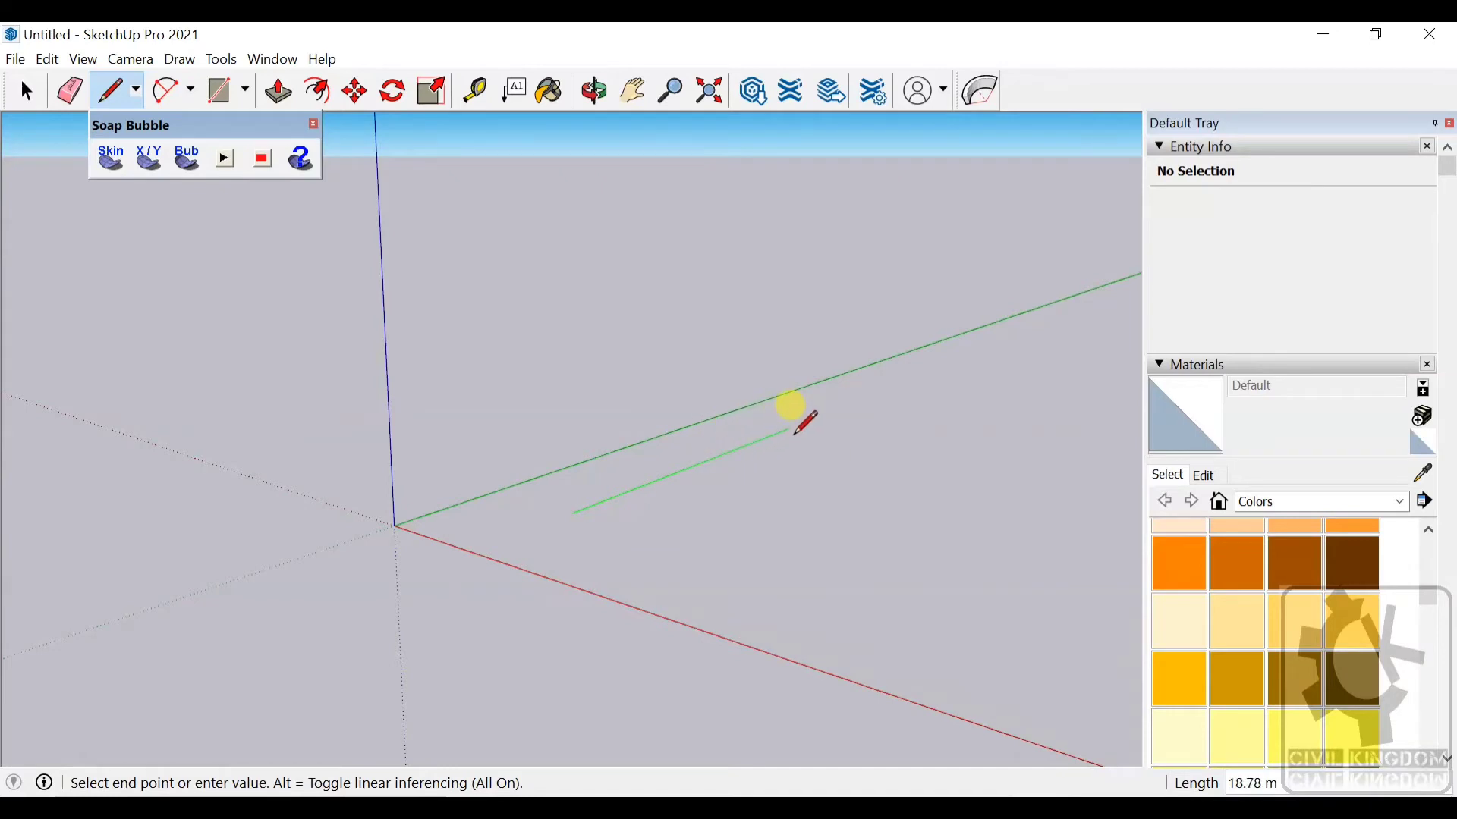
middle_drag(557, 515, 616, 557)
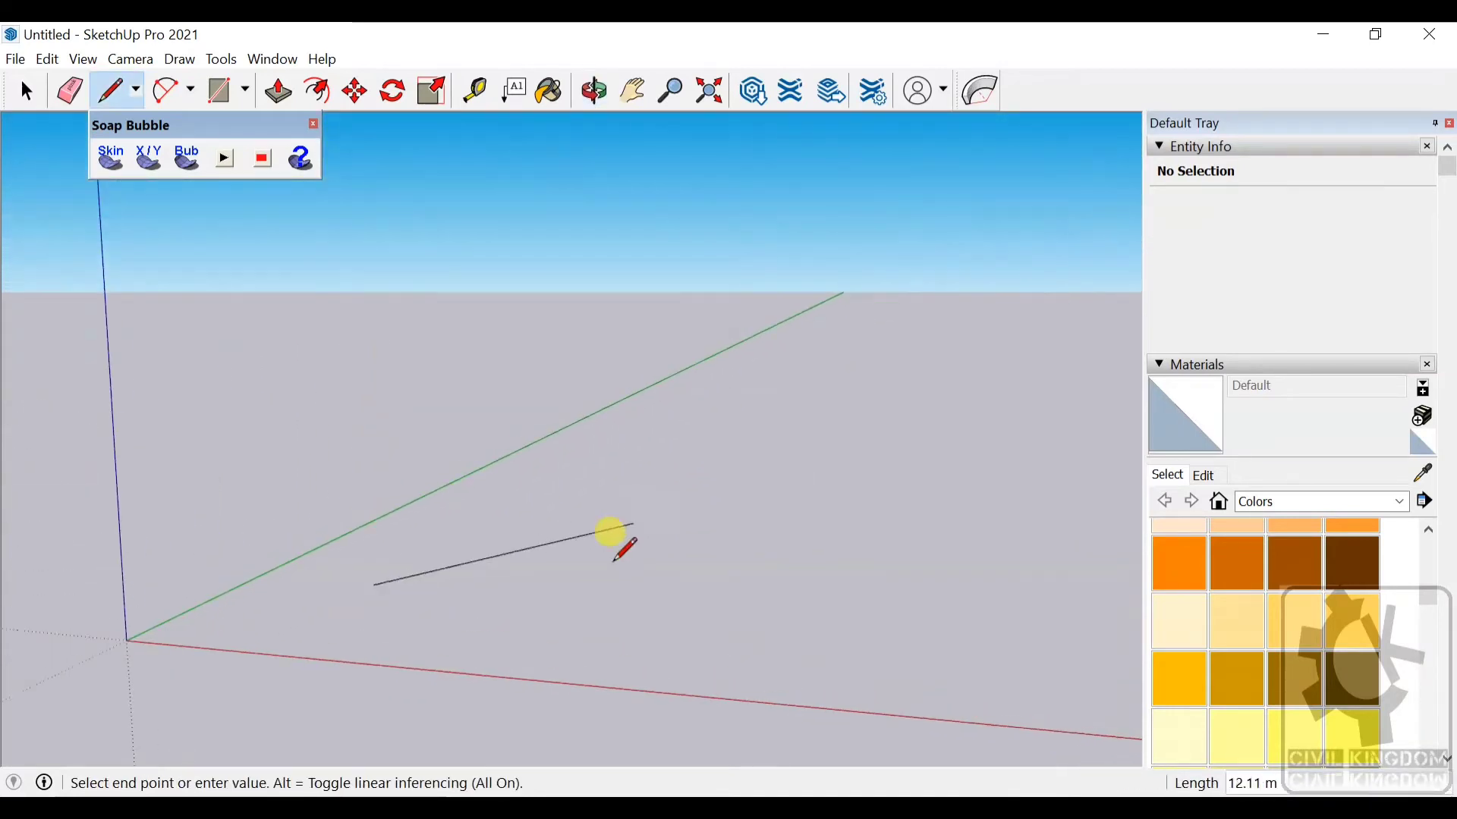
click(365, 302)
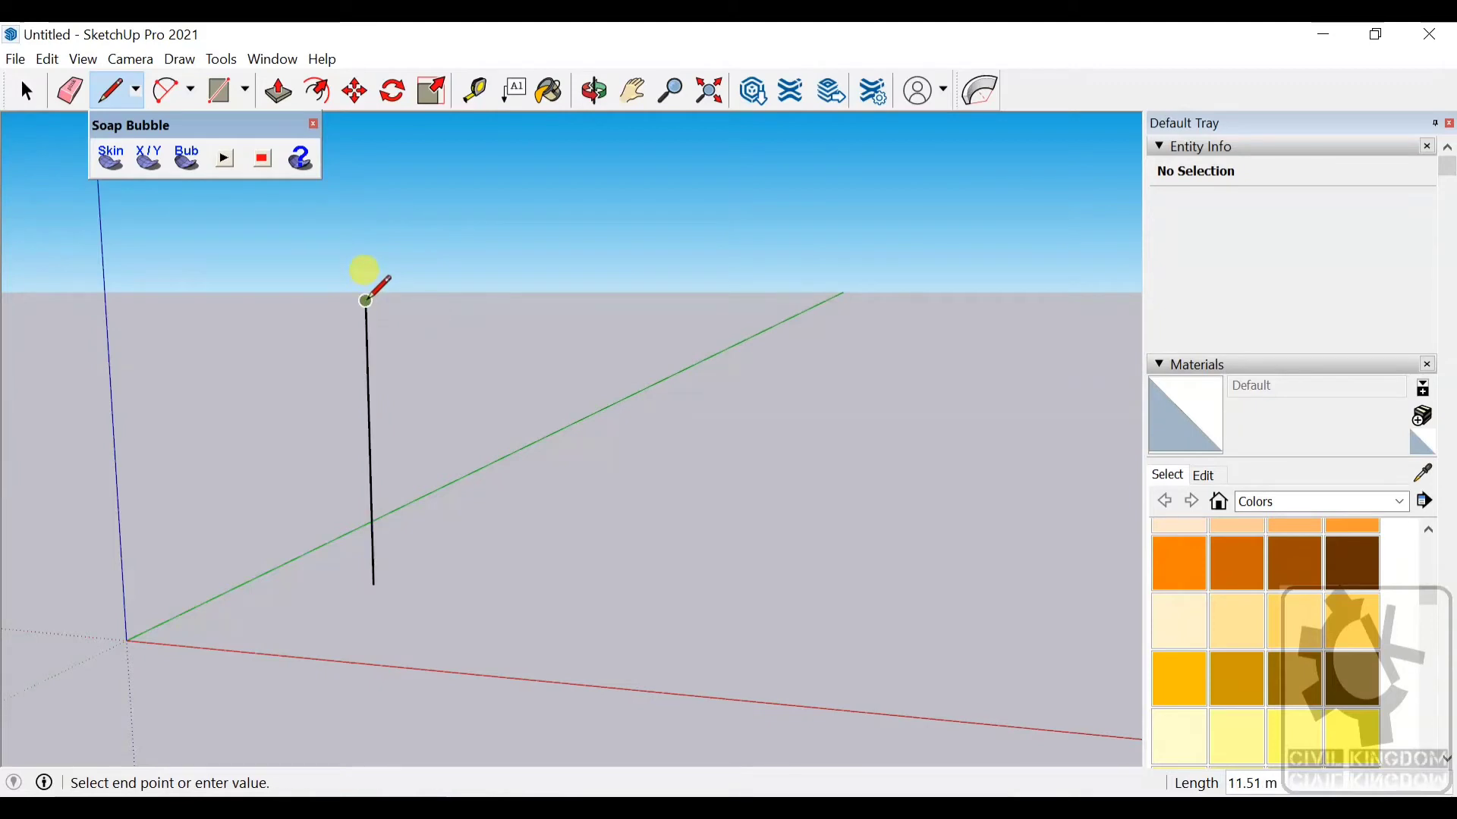
click(626, 301)
click(624, 590)
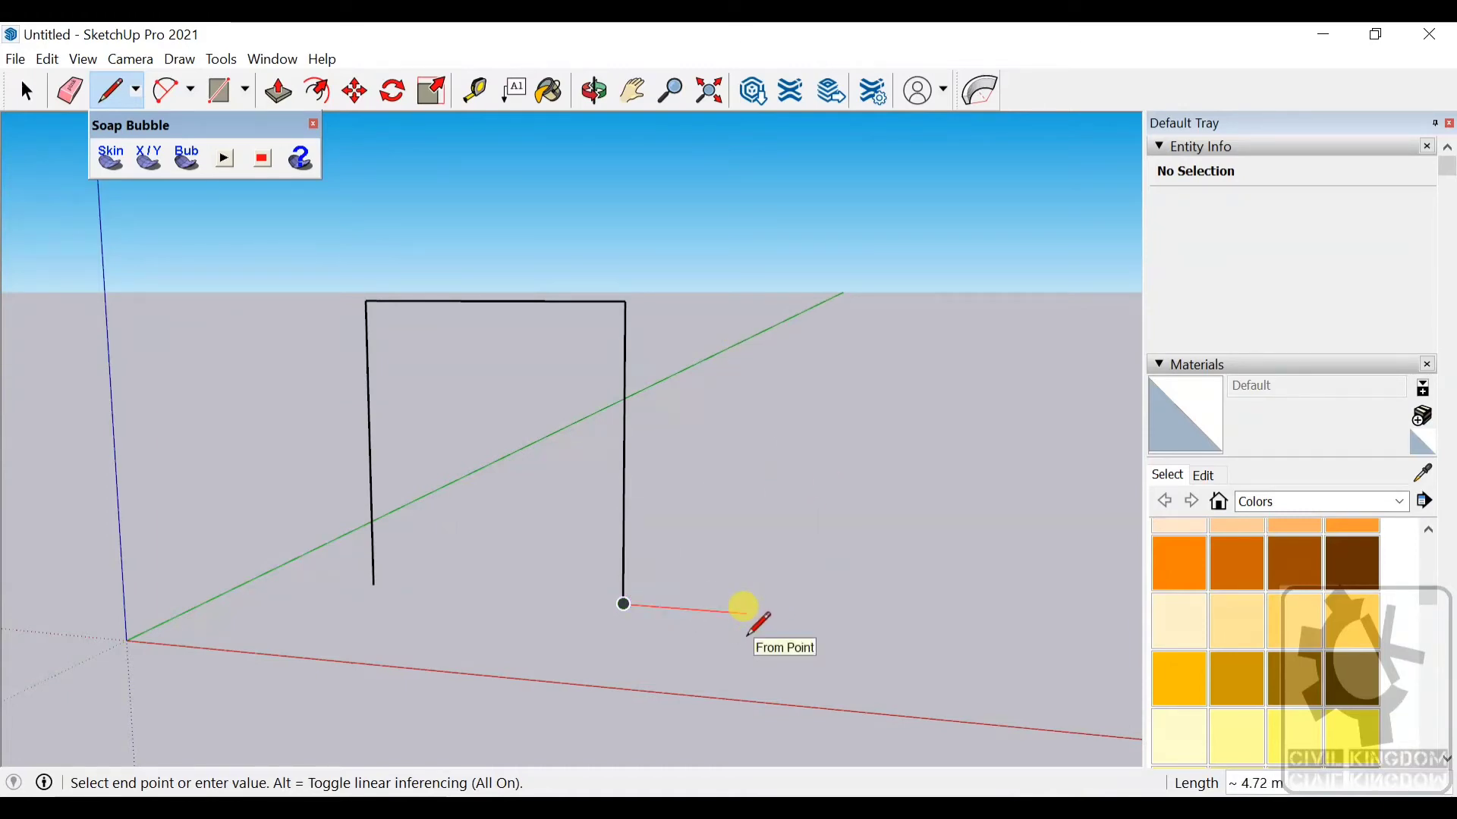
Continue the line chain with two short segments parallel to the red axis and three slanted segments, and end it there.
click(742, 612)
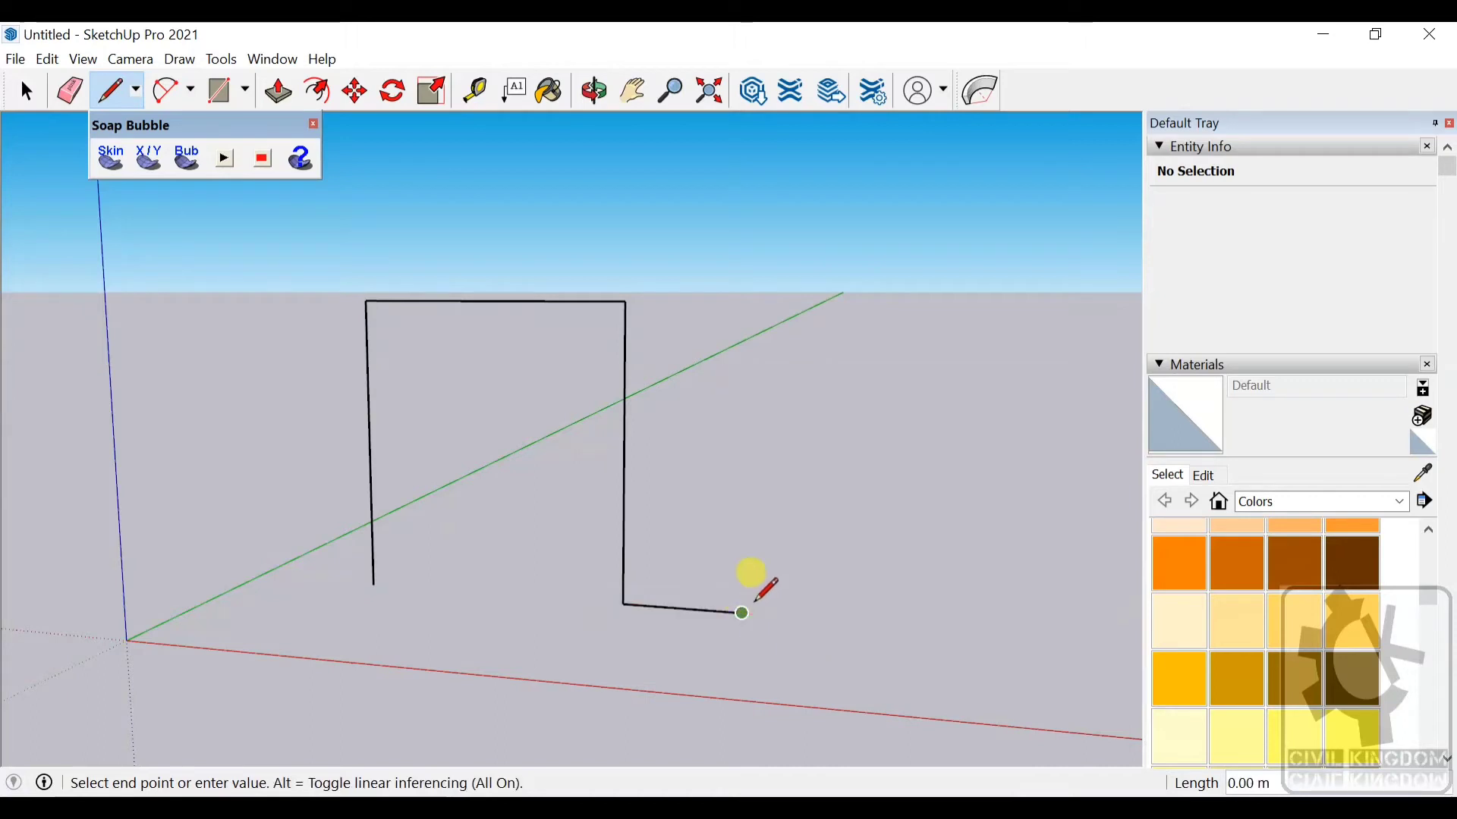
click(805, 618)
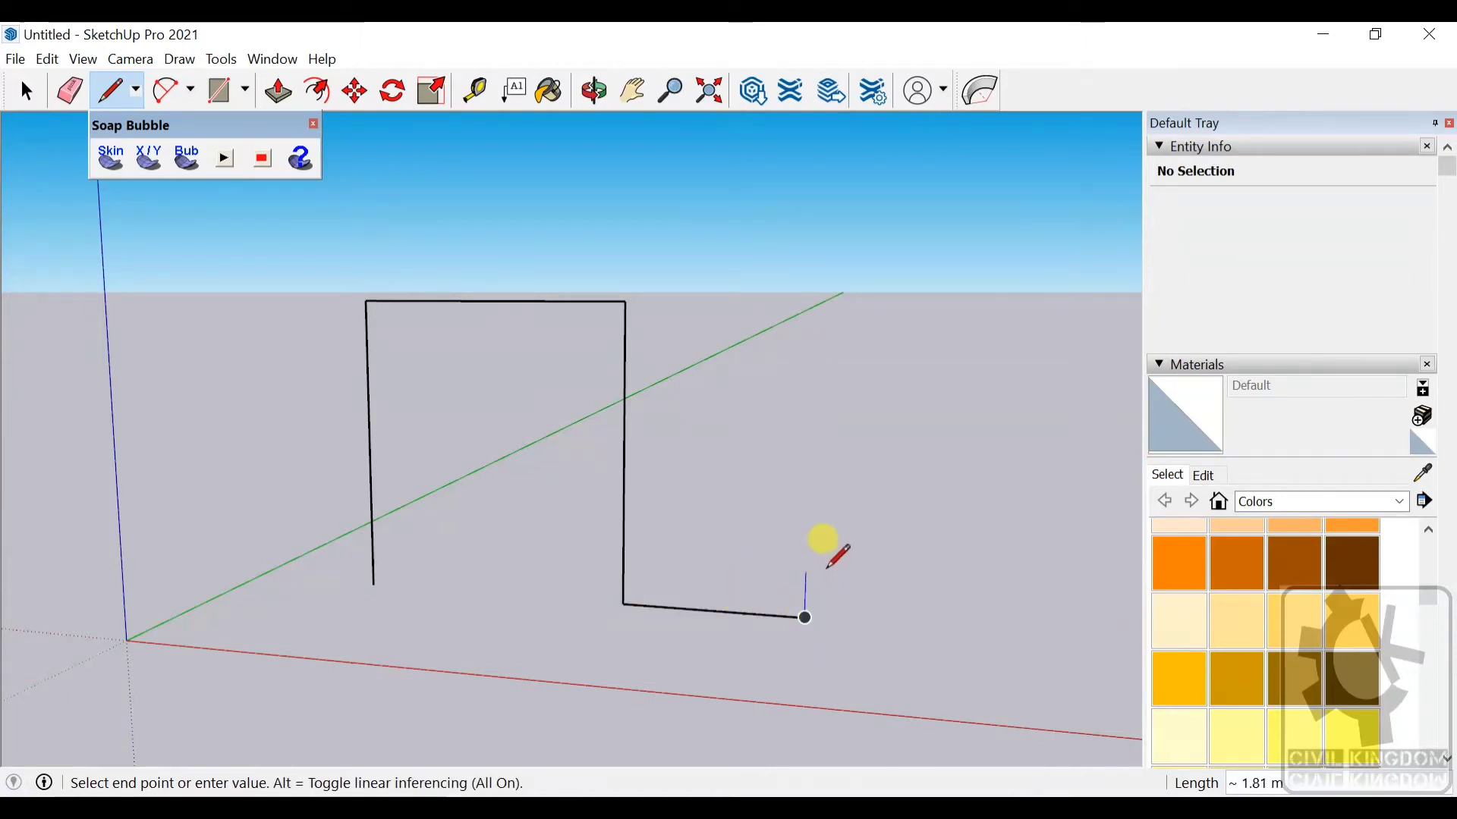
click(817, 524)
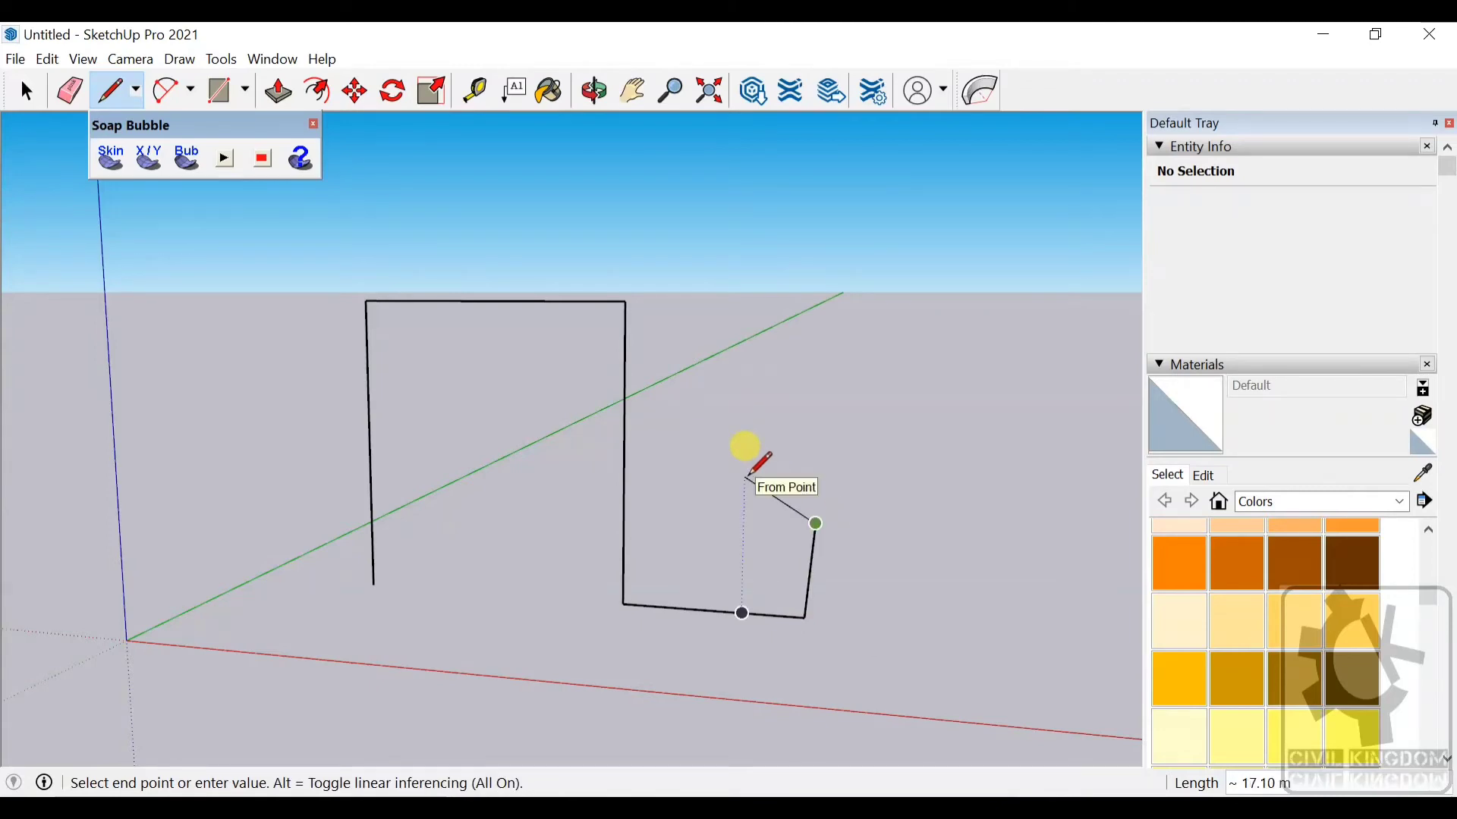
click(746, 478)
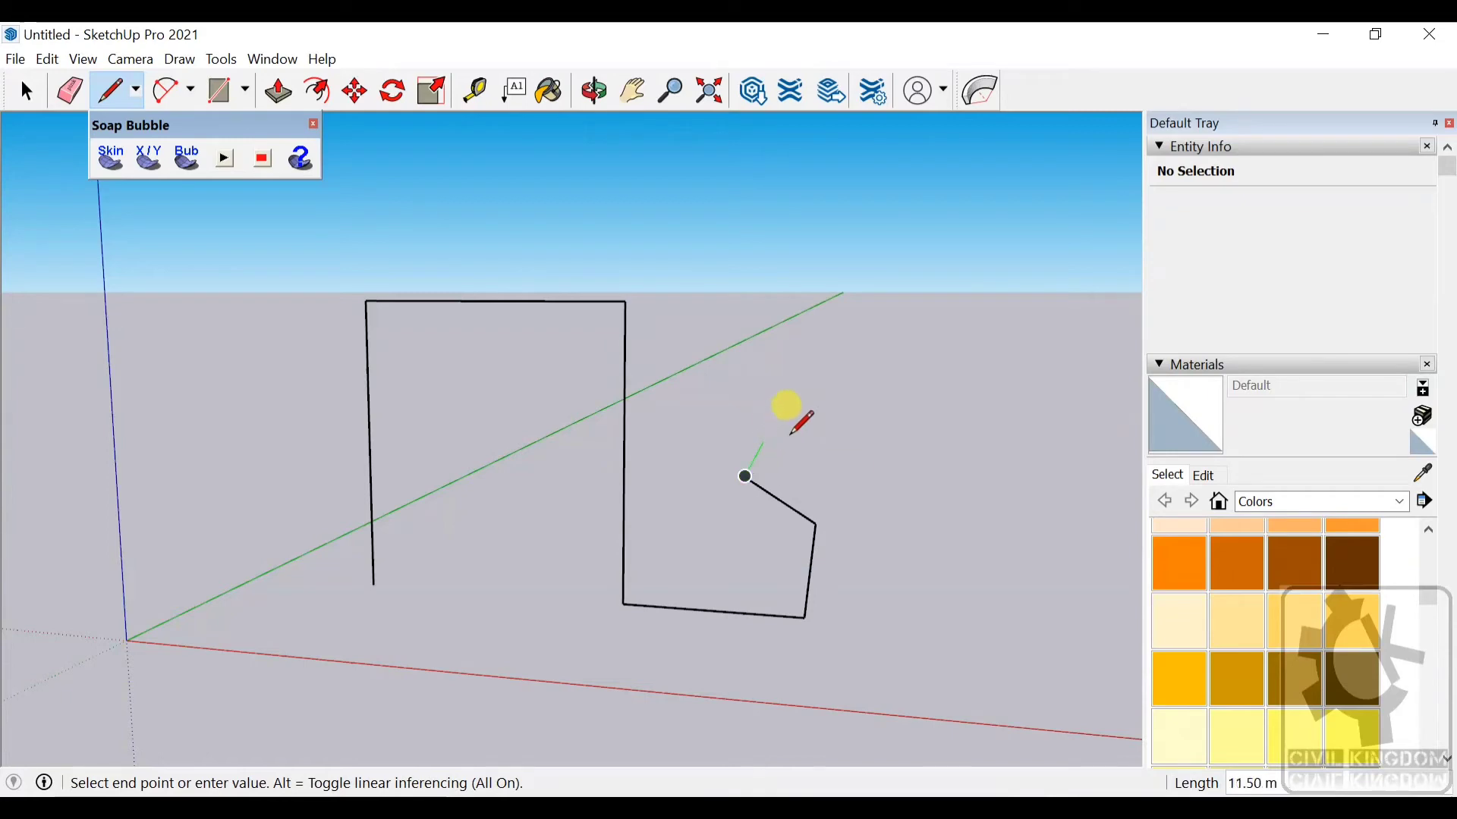
click(797, 377)
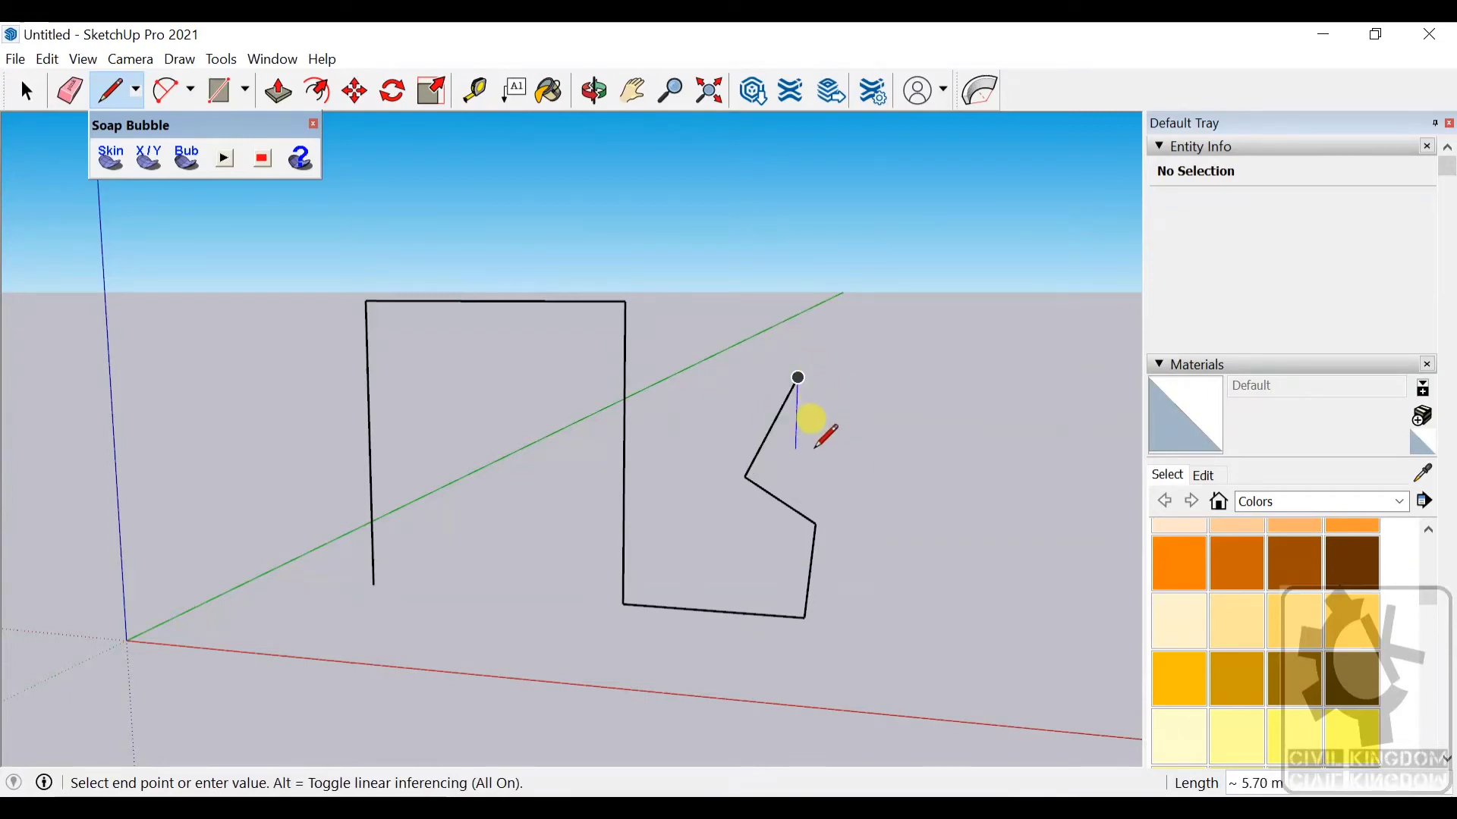
key(Escape)
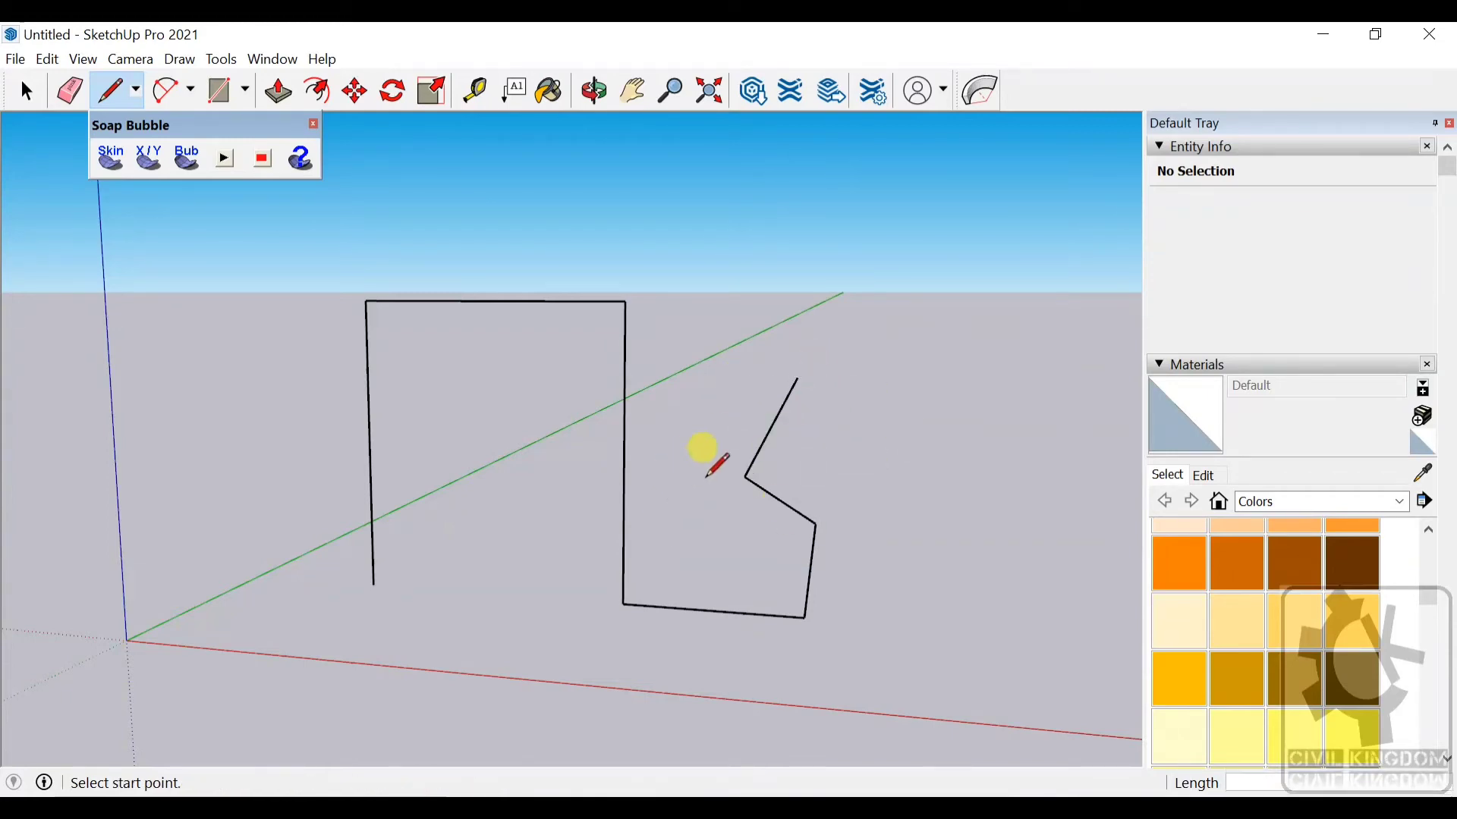
Draw looping freehand curves over and beside the connected lines with the Freehand tool.
click(133, 89)
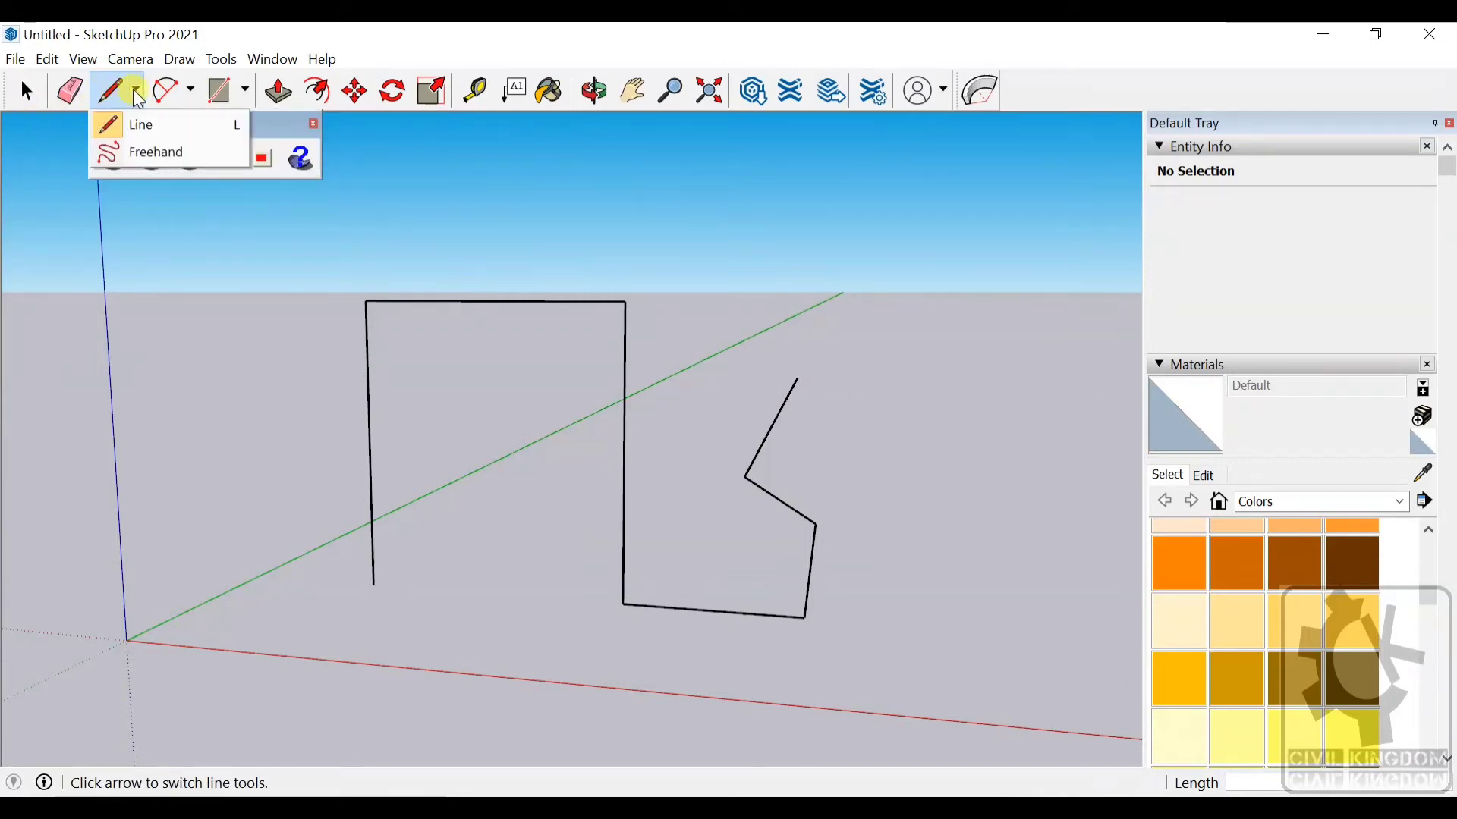
click(116, 151)
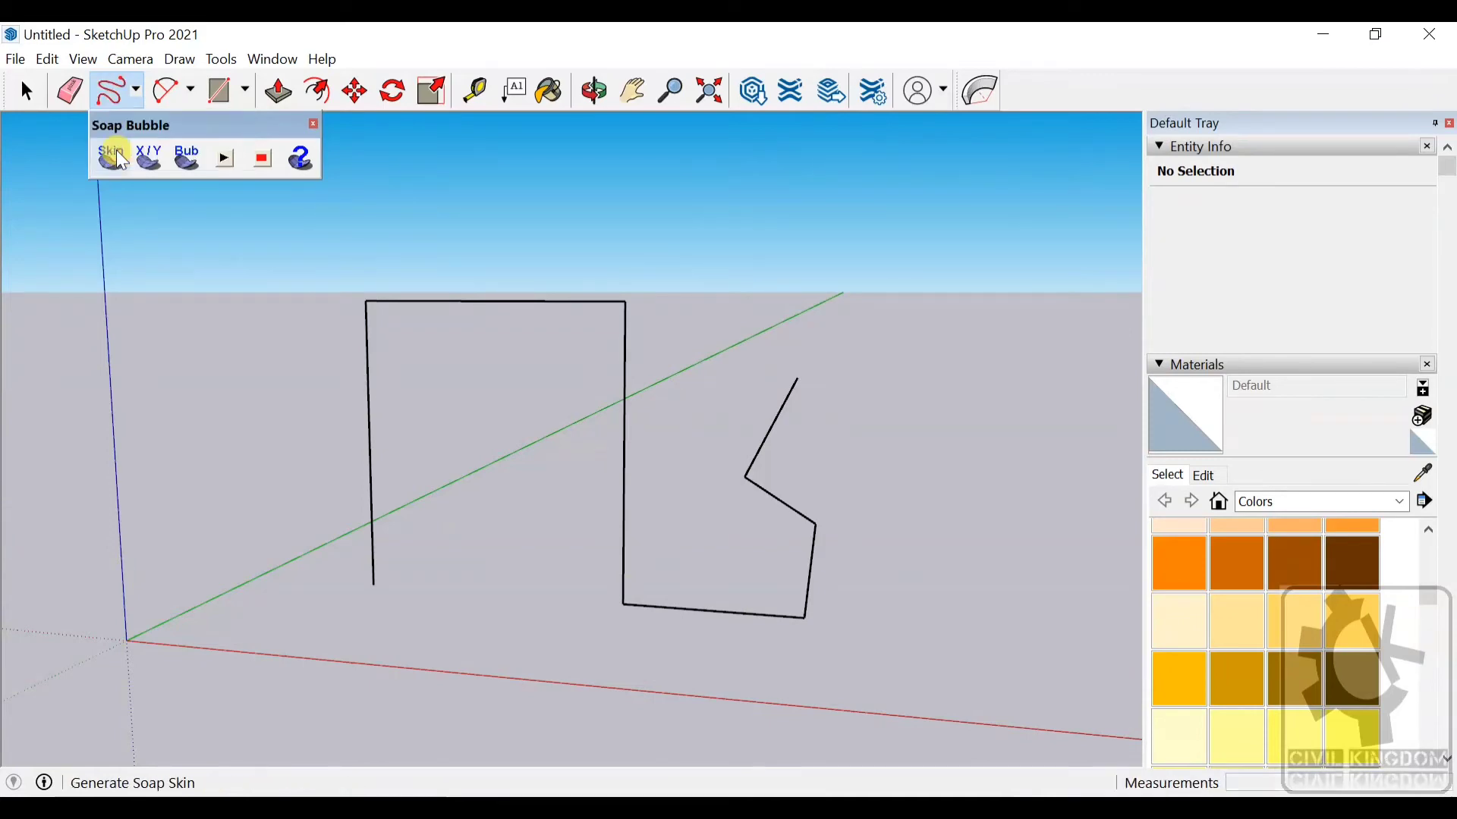
mouse_move(410, 529)
mouse_down()
mouse_move(478, 581)
mouse_move(585, 576)
mouse_move(564, 532)
mouse_move(499, 520)
mouse_move(573, 484)
mouse_move(508, 477)
mouse_up()
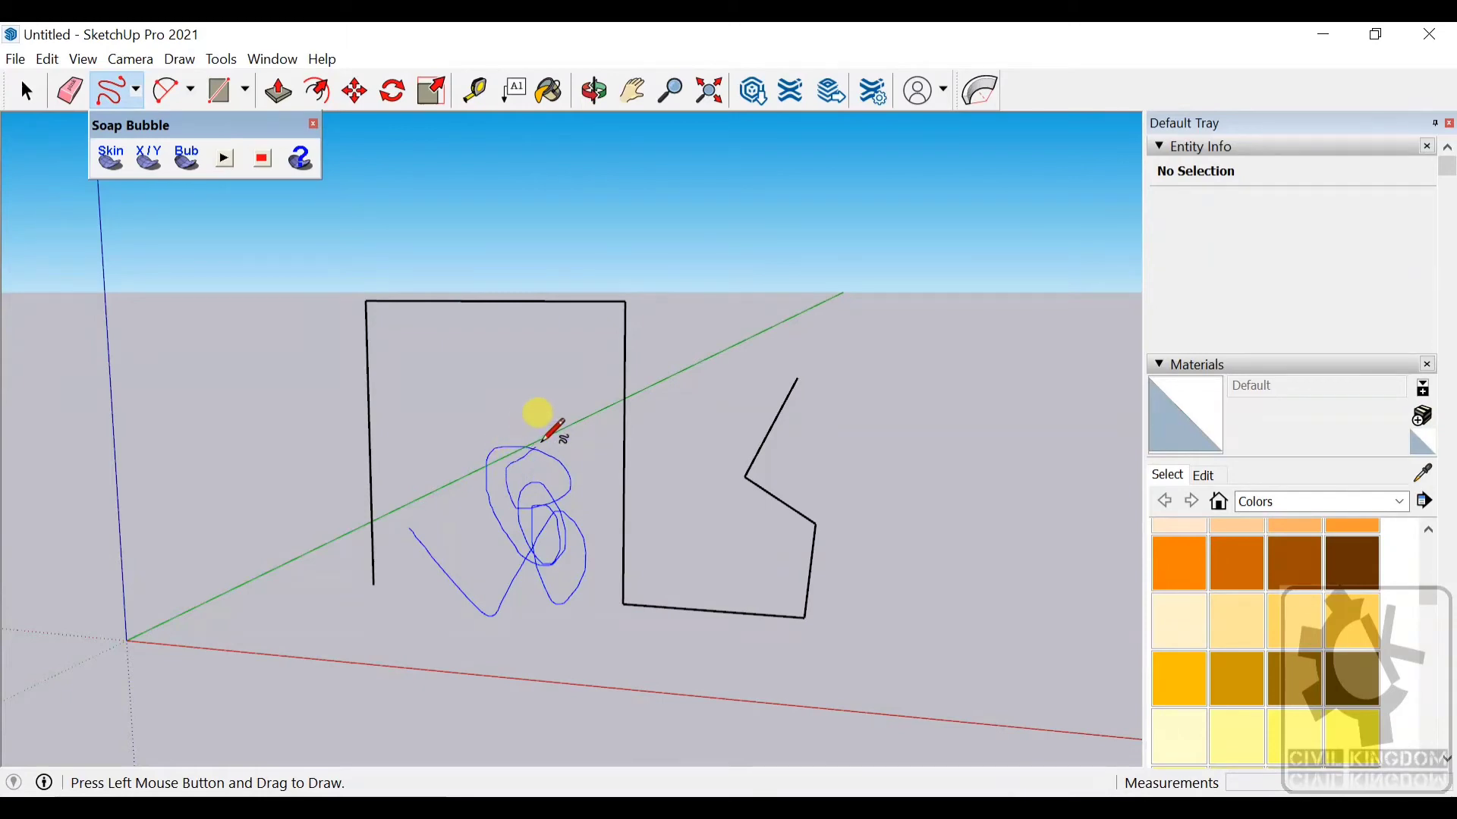
mouse_move(542, 443)
mouse_down()
mouse_move(541, 404)
mouse_move(579, 428)
mouse_move(525, 393)
mouse_move(564, 460)
mouse_move(457, 416)
mouse_move(589, 440)
mouse_move(531, 493)
mouse_move(388, 493)
mouse_move(525, 454)
mouse_move(645, 487)
mouse_move(502, 377)
mouse_move(393, 498)
mouse_move(687, 470)
mouse_move(567, 444)
mouse_move(440, 379)
mouse_move(660, 393)
mouse_up()
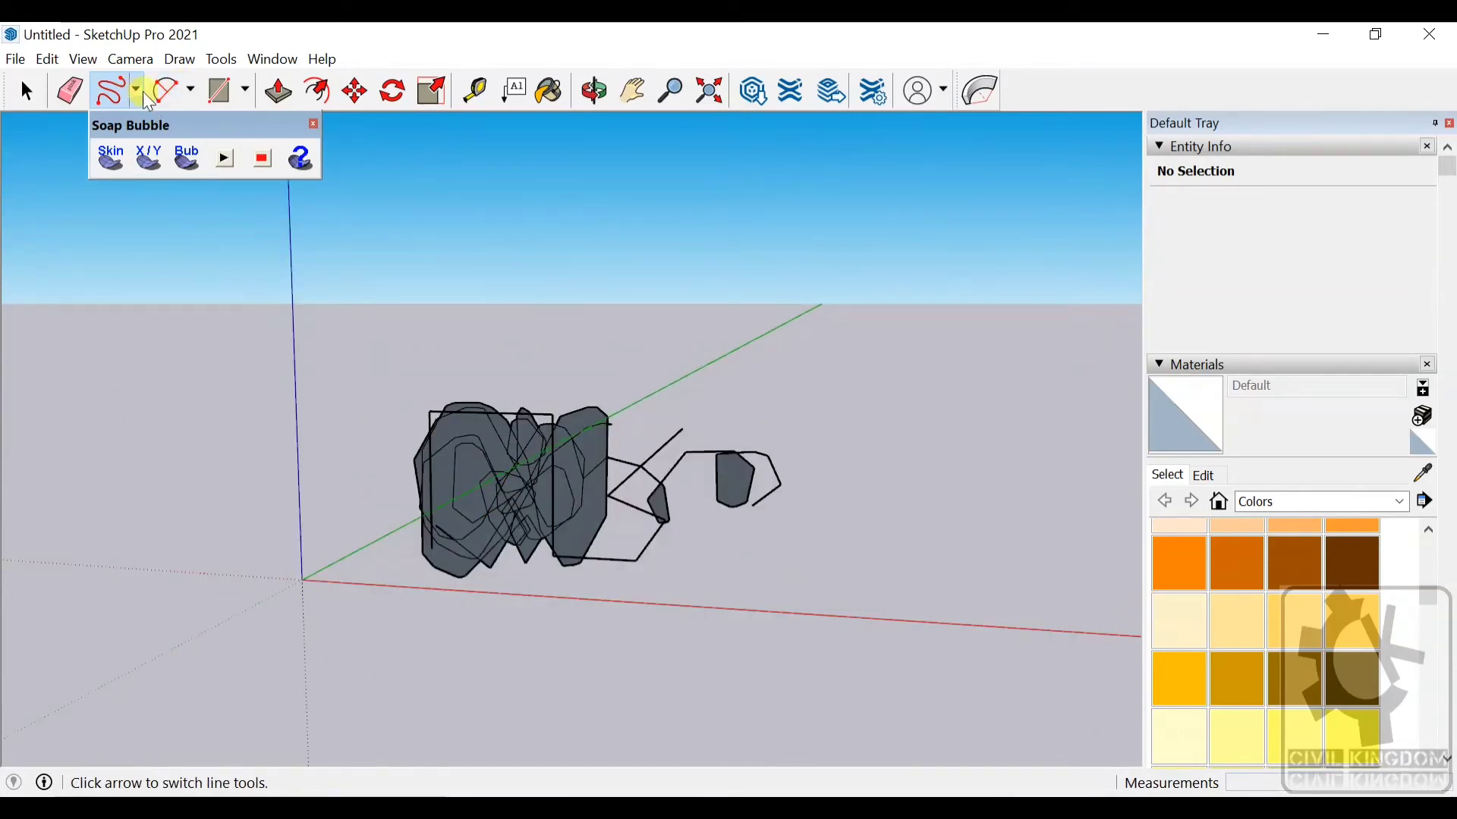
Draw an arc from a center point near the red axis, in front of the freehand shapes, using the Arc tool.
click(169, 92)
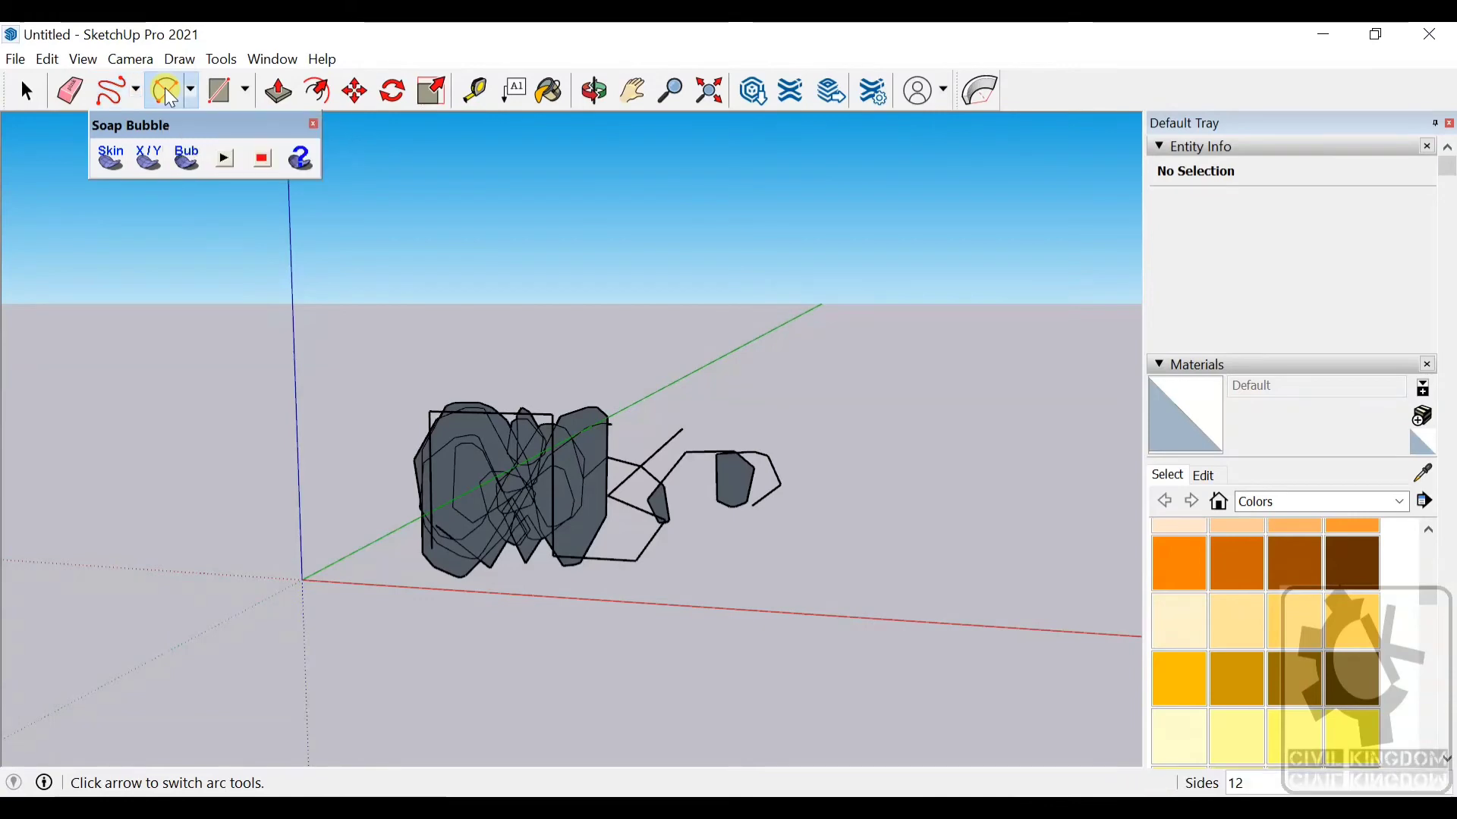
click(192, 92)
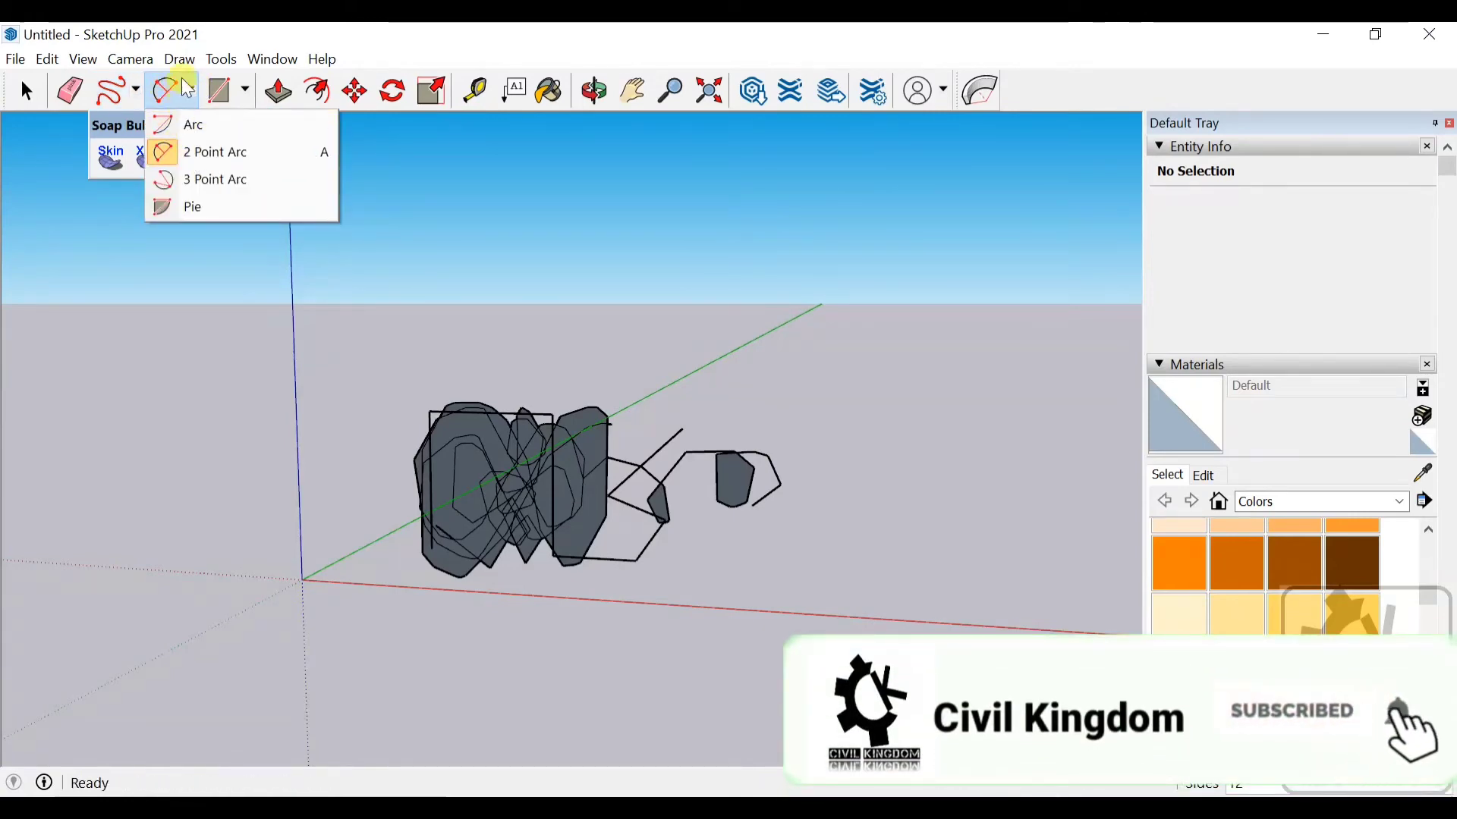
click(170, 124)
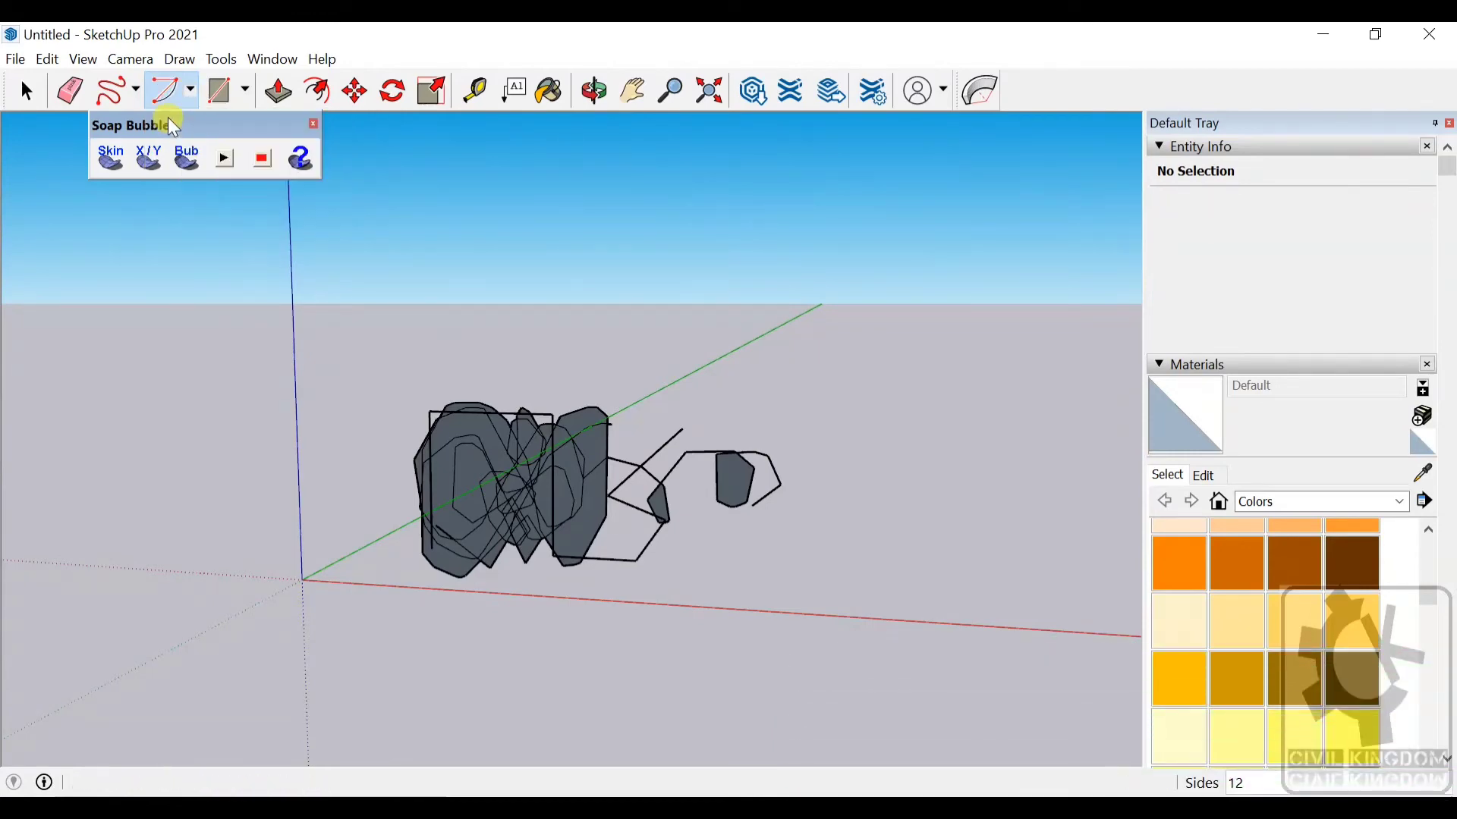
click(799, 596)
click(984, 607)
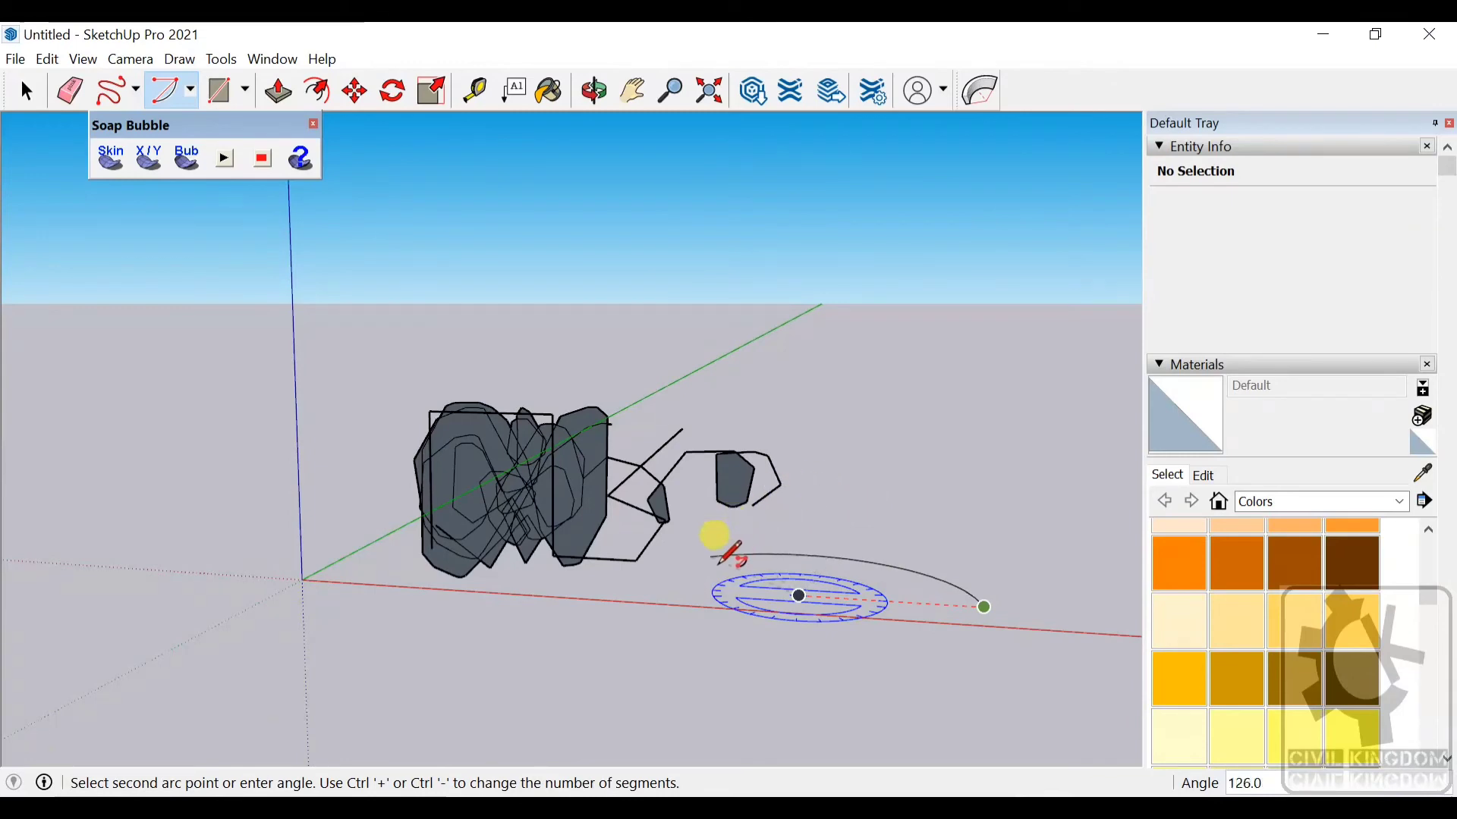
click(802, 552)
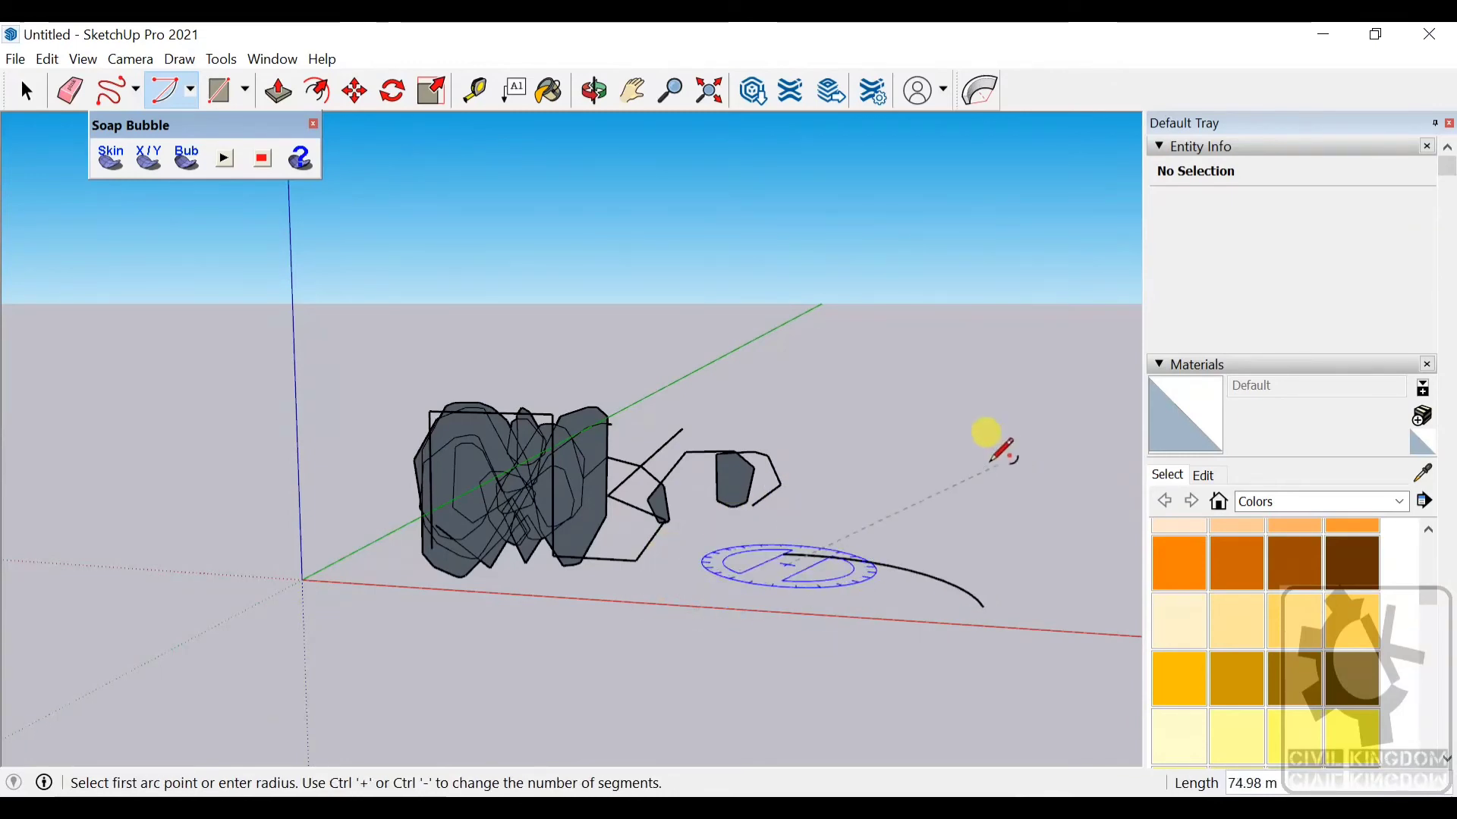
Leave the Arc tool, select the short upper edge of the small separate freehand face, and inspect the shapes by orbiting and zooming.
mouse_move(991, 445)
middle_down()
mouse_move(946, 527)
mouse_move(985, 559)
mouse_move(936, 582)
mouse_move(780, 605)
mouse_move(785, 485)
middle_up()
key(Escape)
middle_drag(637, 478, 787, 487)
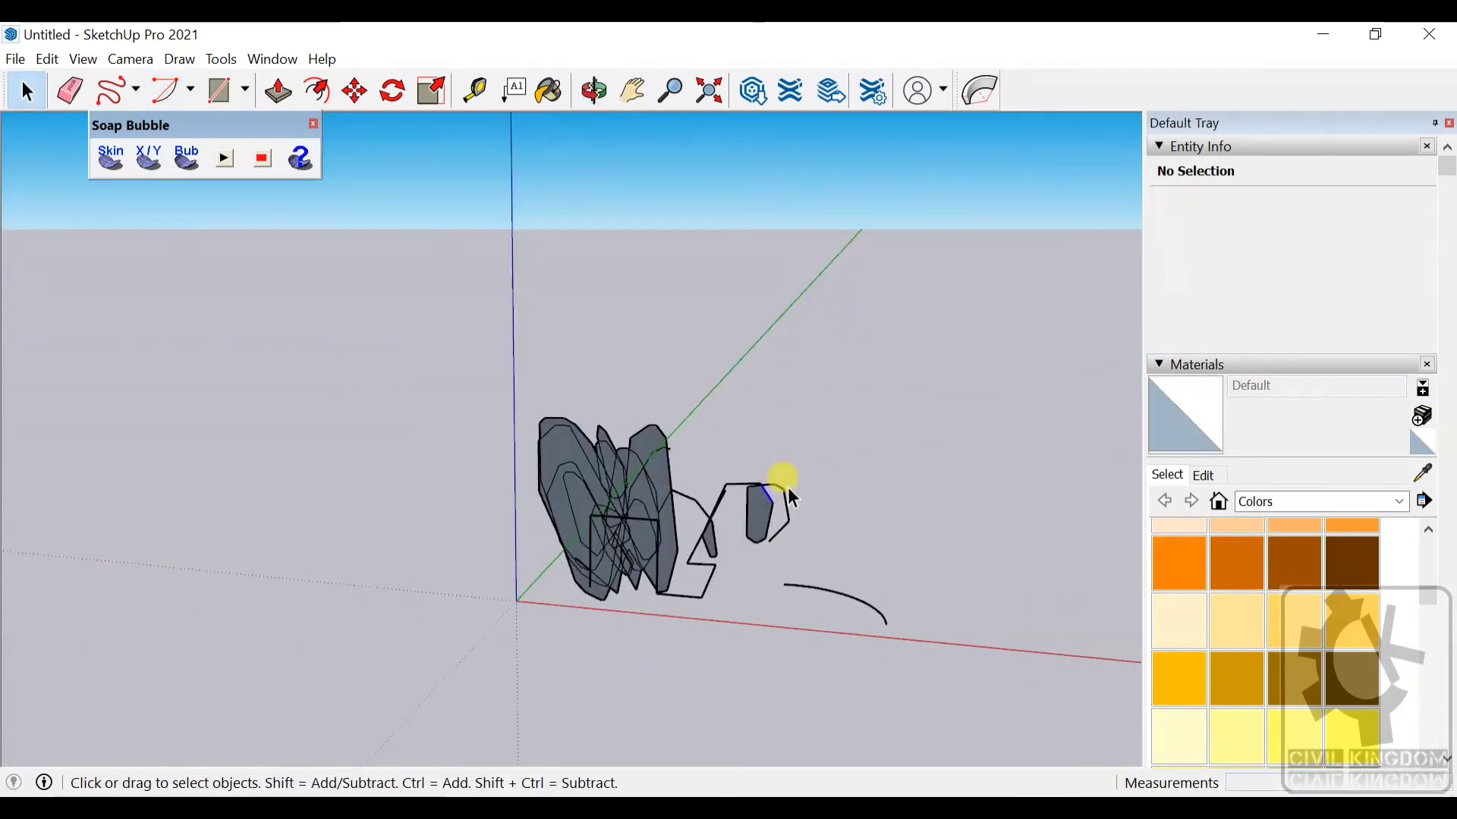
click(787, 487)
scroll(788, 487, up, 4)
scroll(787, 487, down, 2)
scroll(787, 487, down, 1)
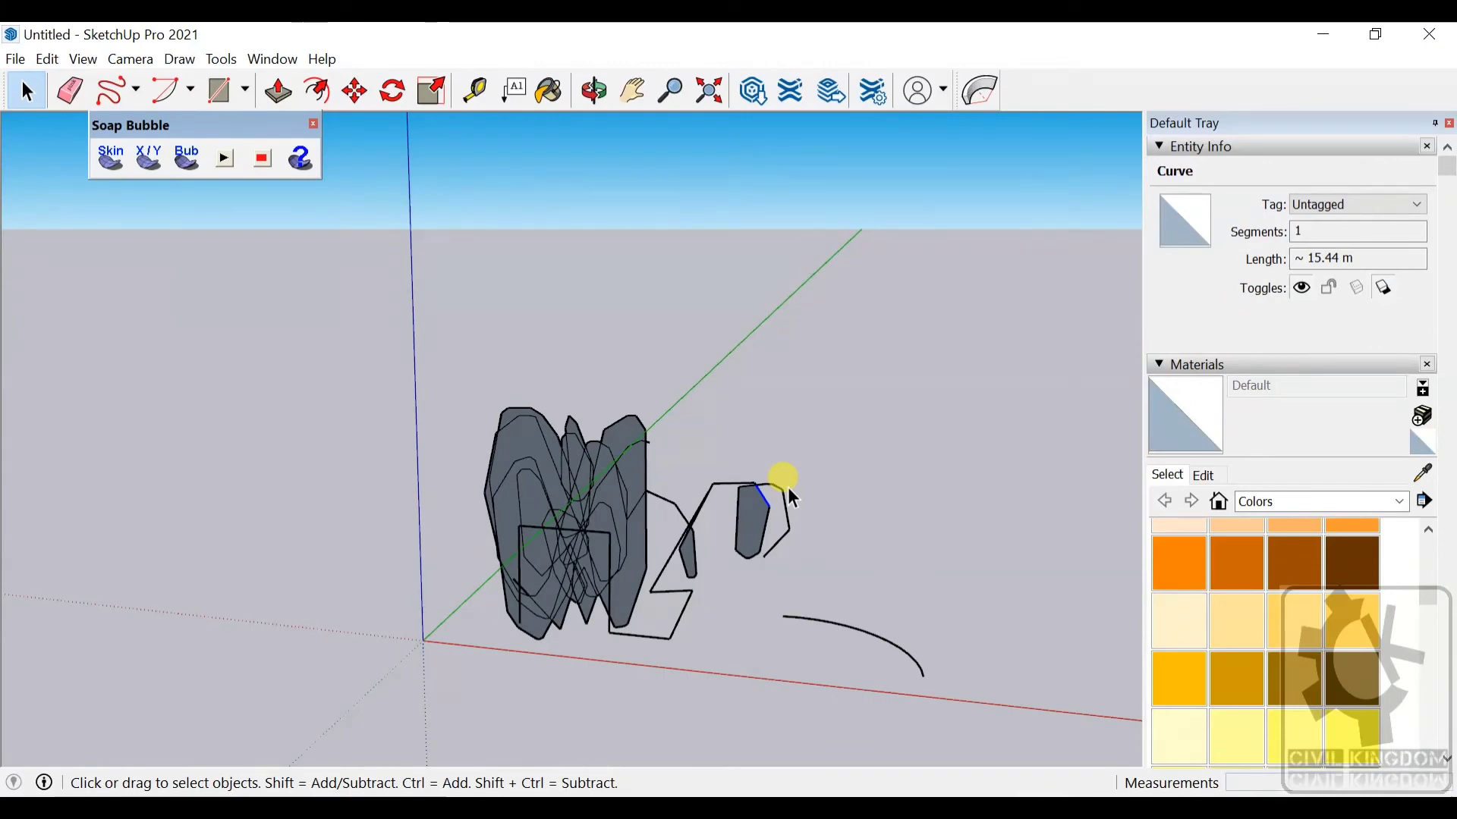
scroll(789, 493, down, 3)
scroll(795, 472, up, 5)
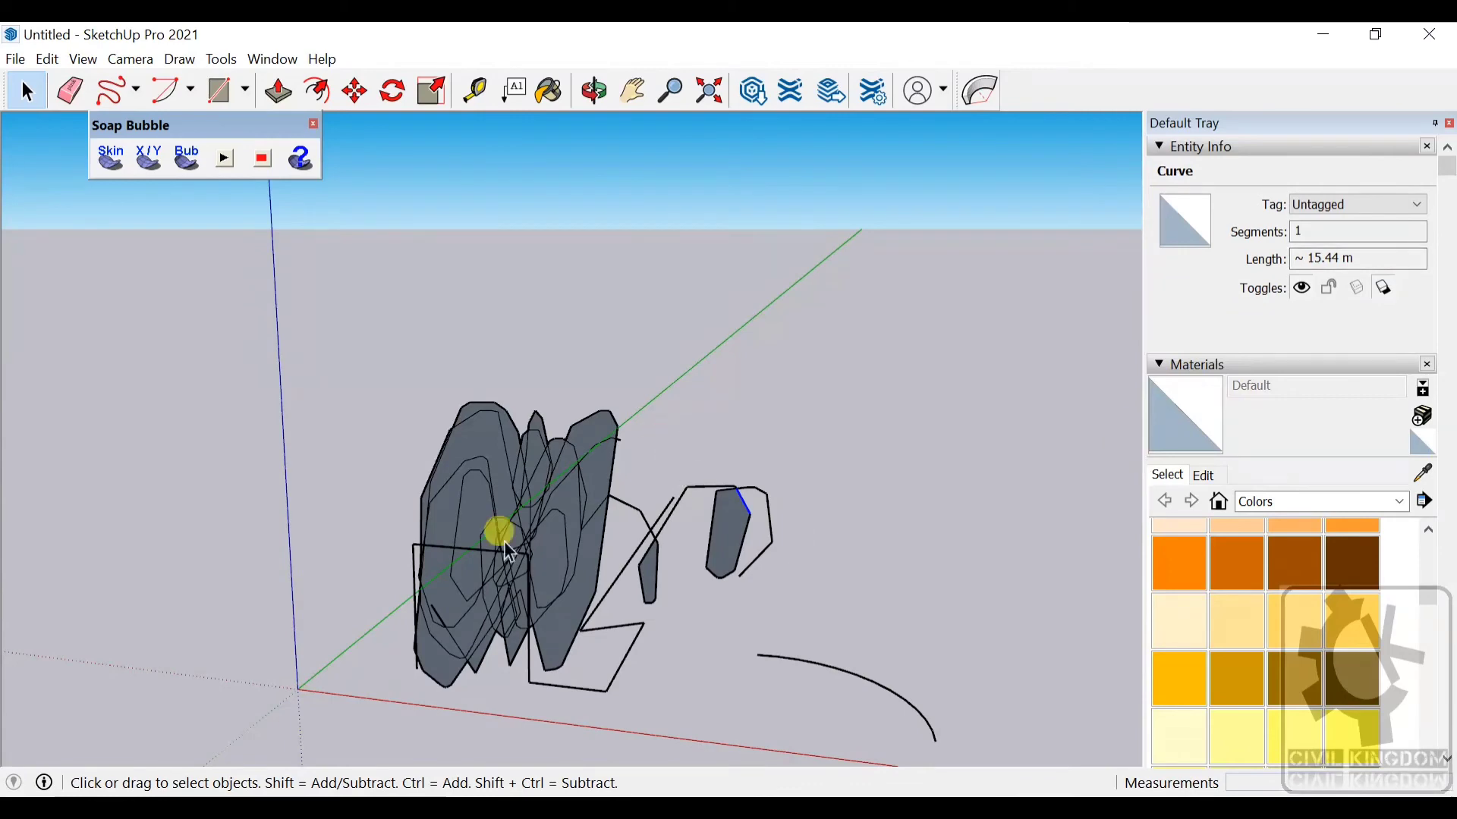
middle_drag(498, 521, 627, 387)
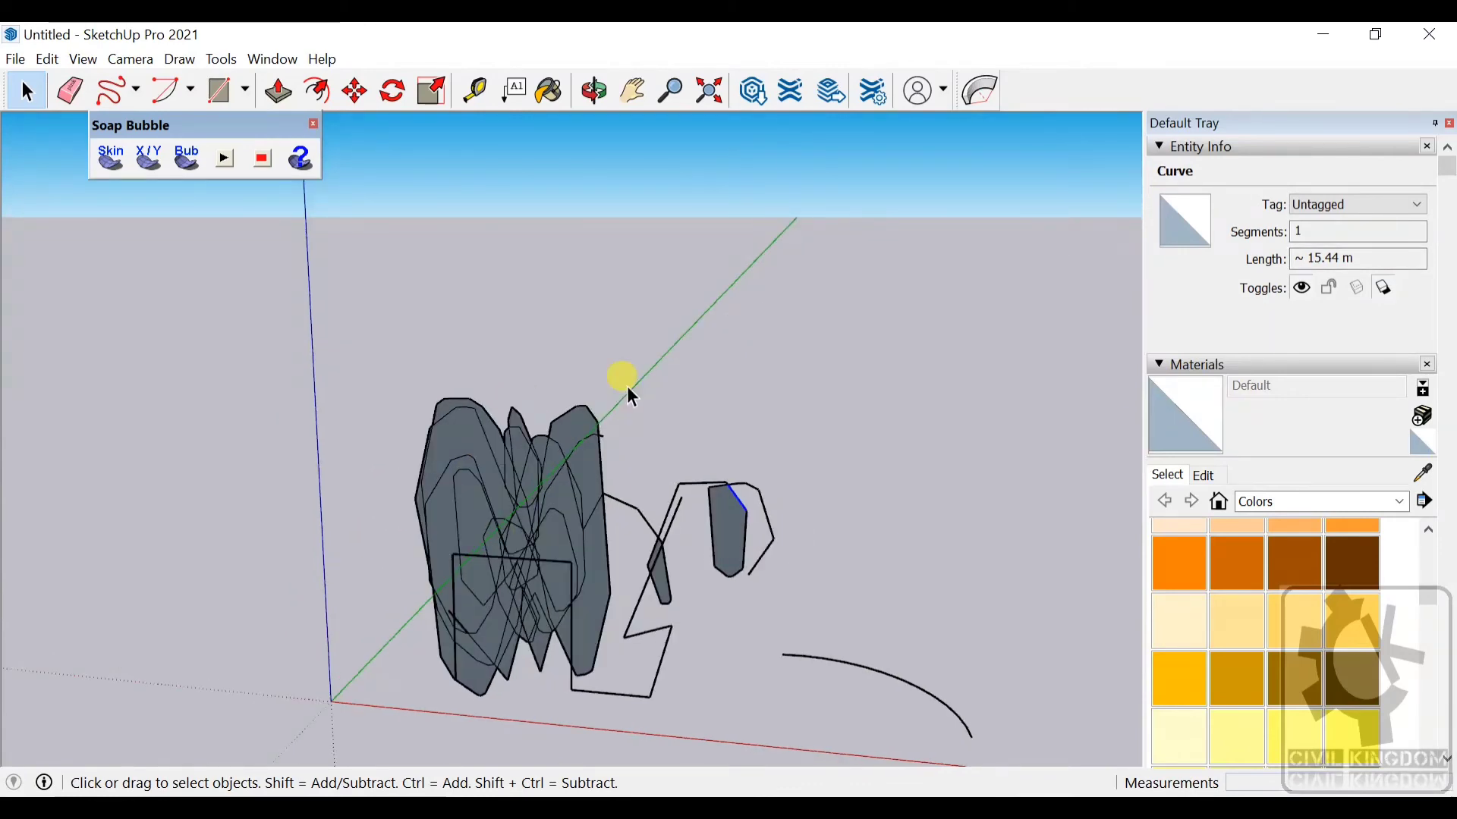
Try the Pan and Orbit tools to view the drawn shapes from another position and angle, and return to the Select tool.
key(h)
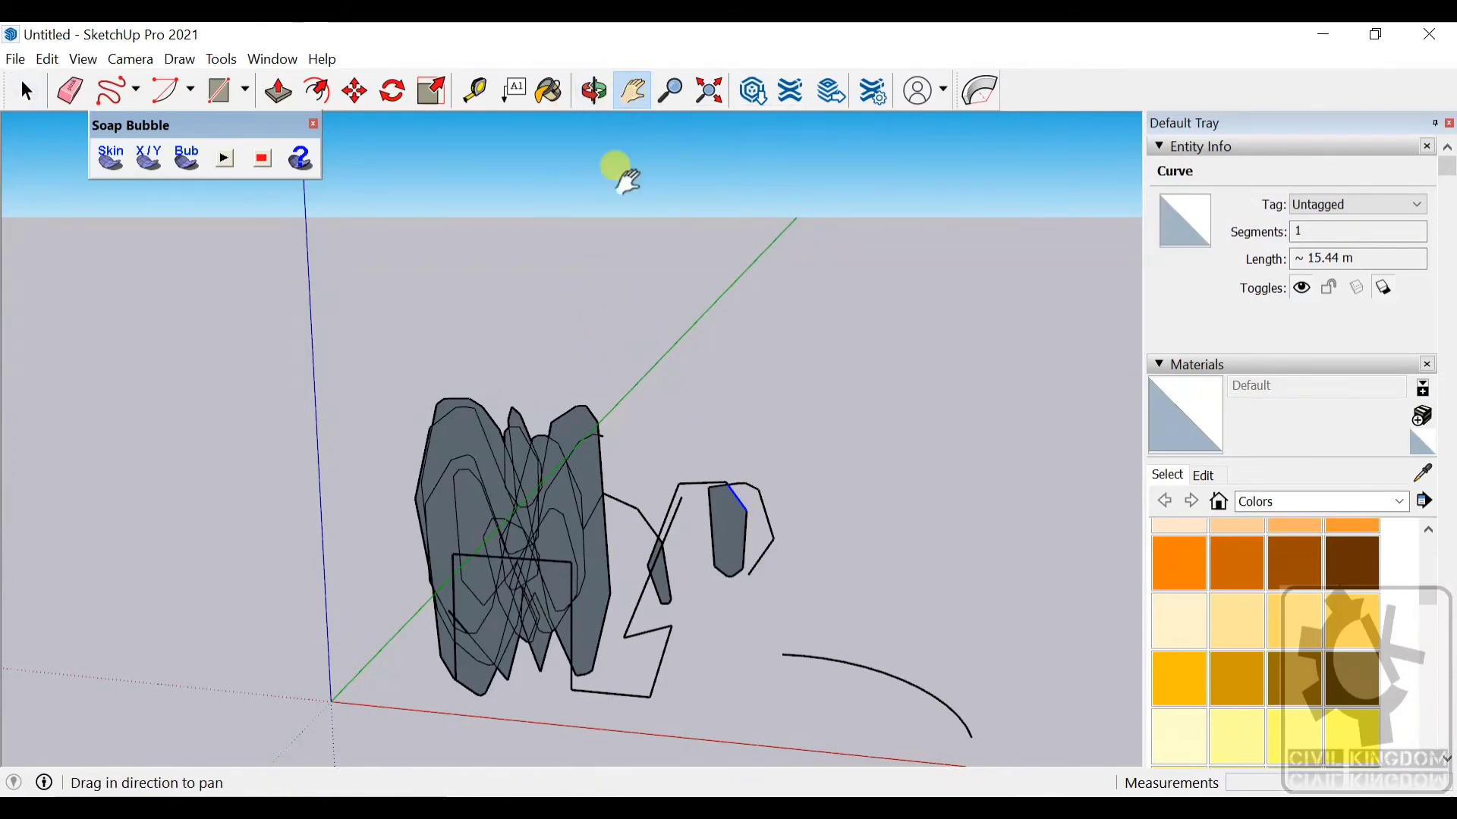
drag(641, 413, 573, 364)
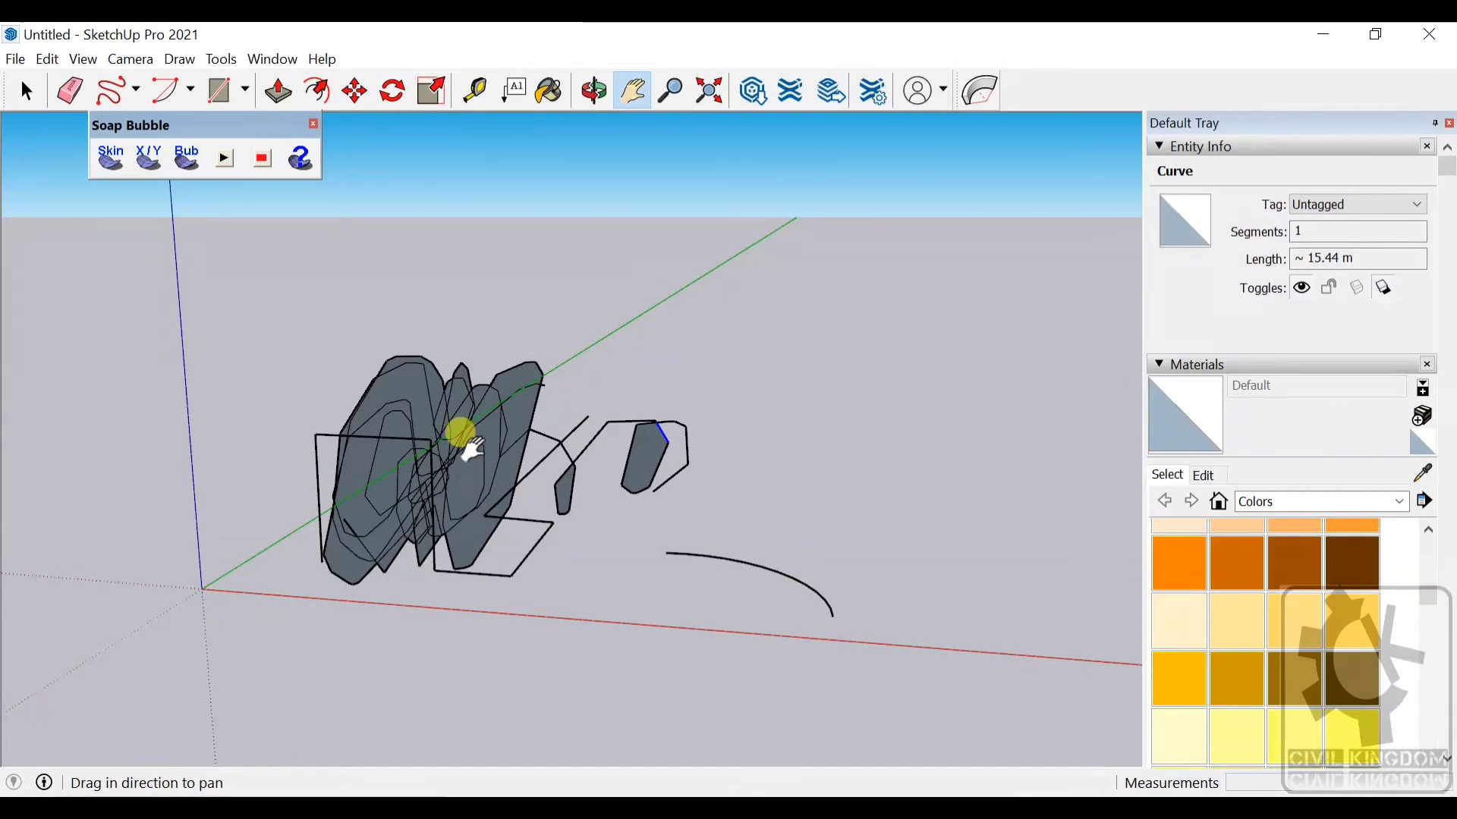
key(o)
drag(471, 448, 504, 448)
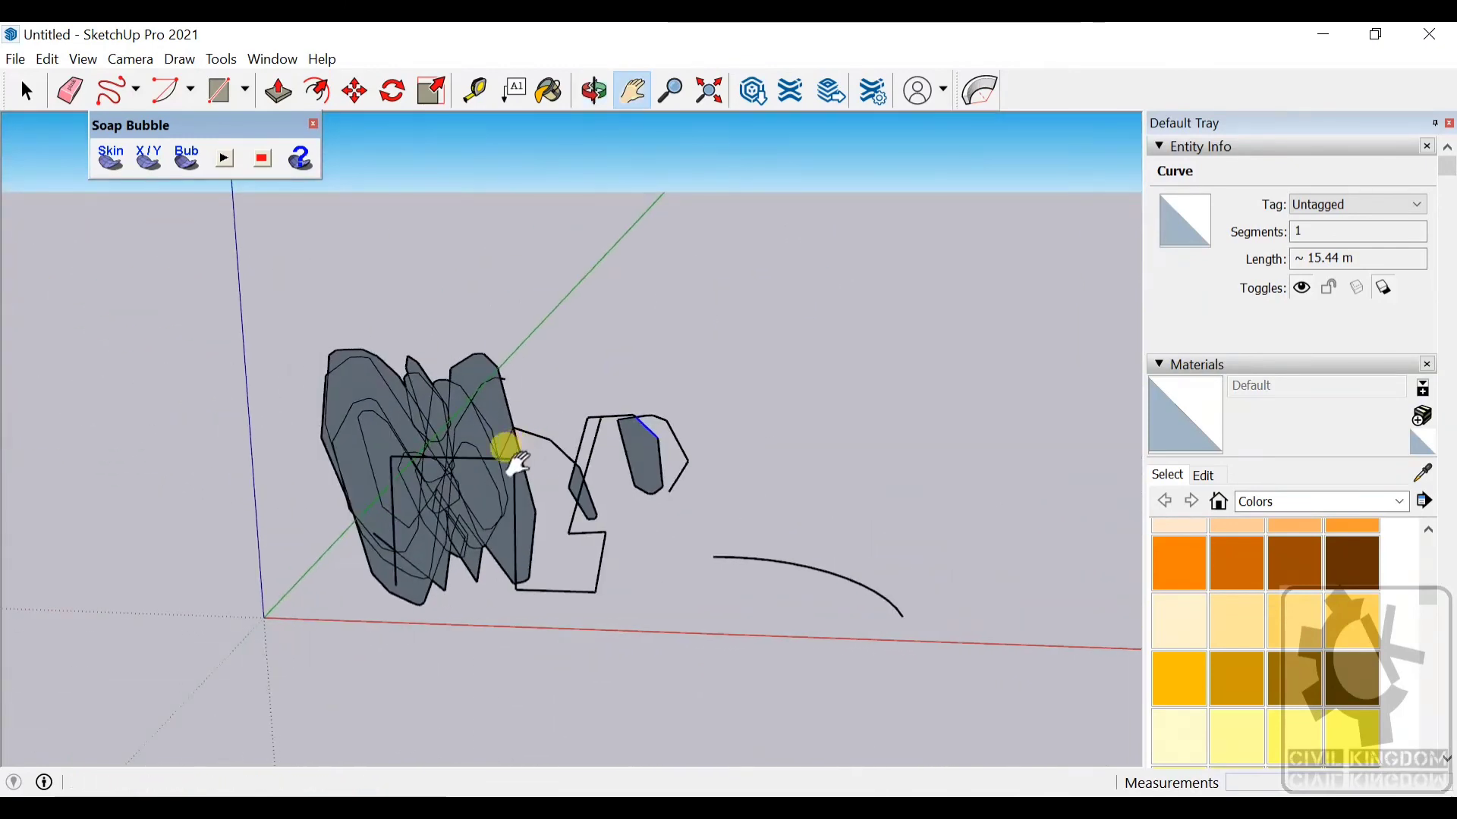
key(space)
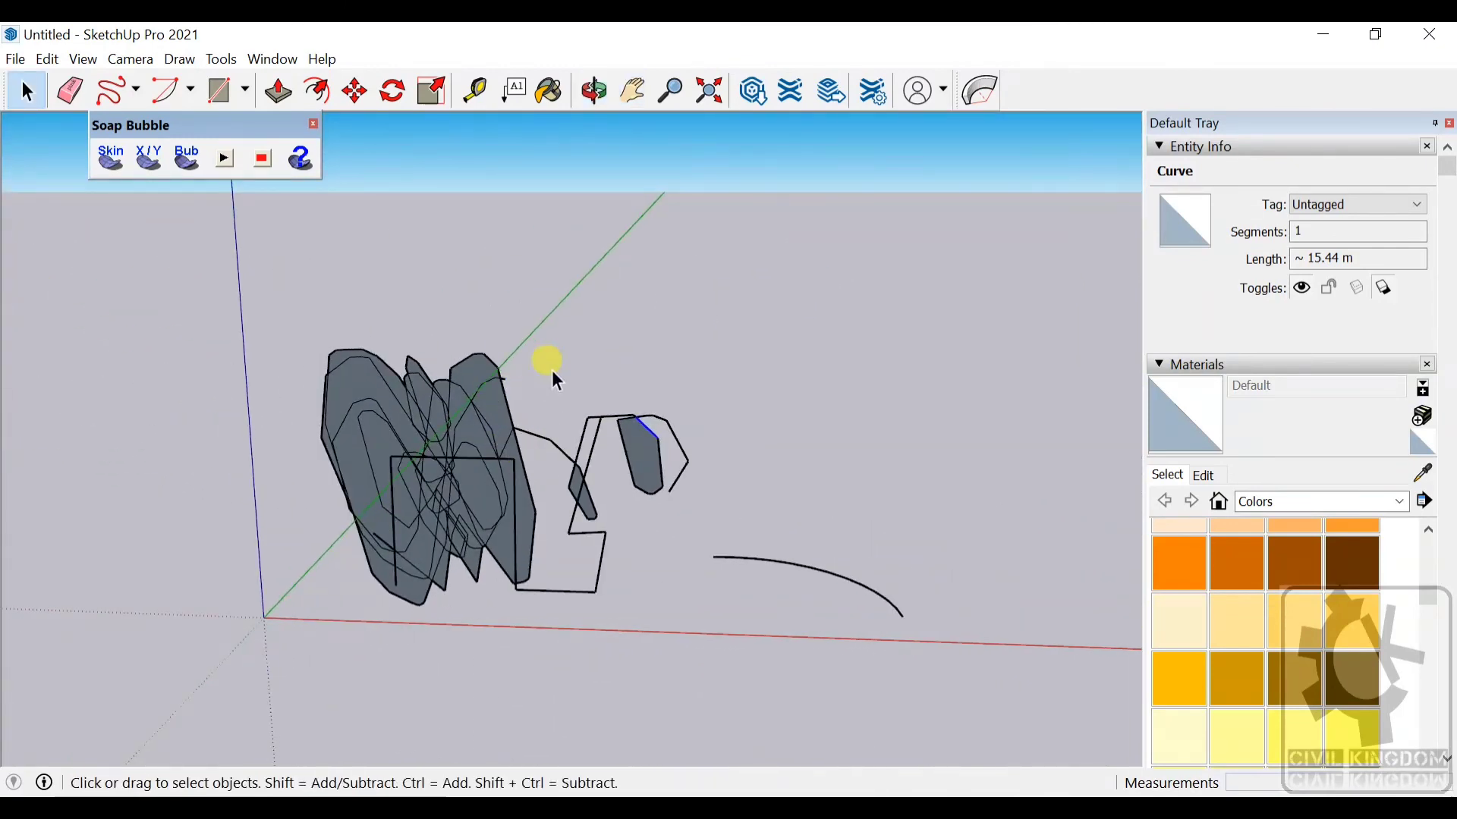
Draw an upright rectangle perpendicular to the red axis, beside the freehand shapes and behind the arc, using the Rectangle tool.
click(247, 92)
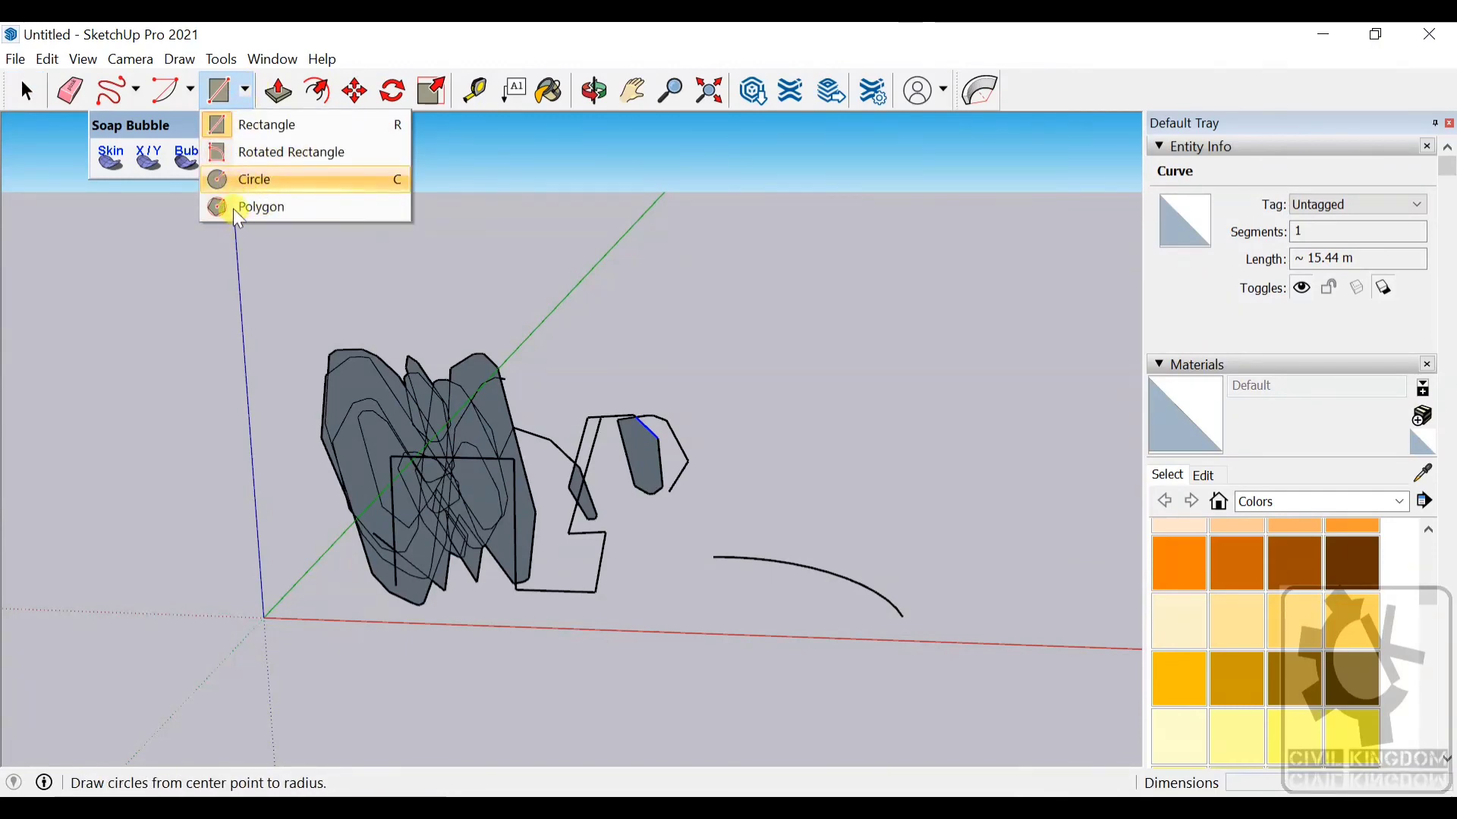
click(262, 122)
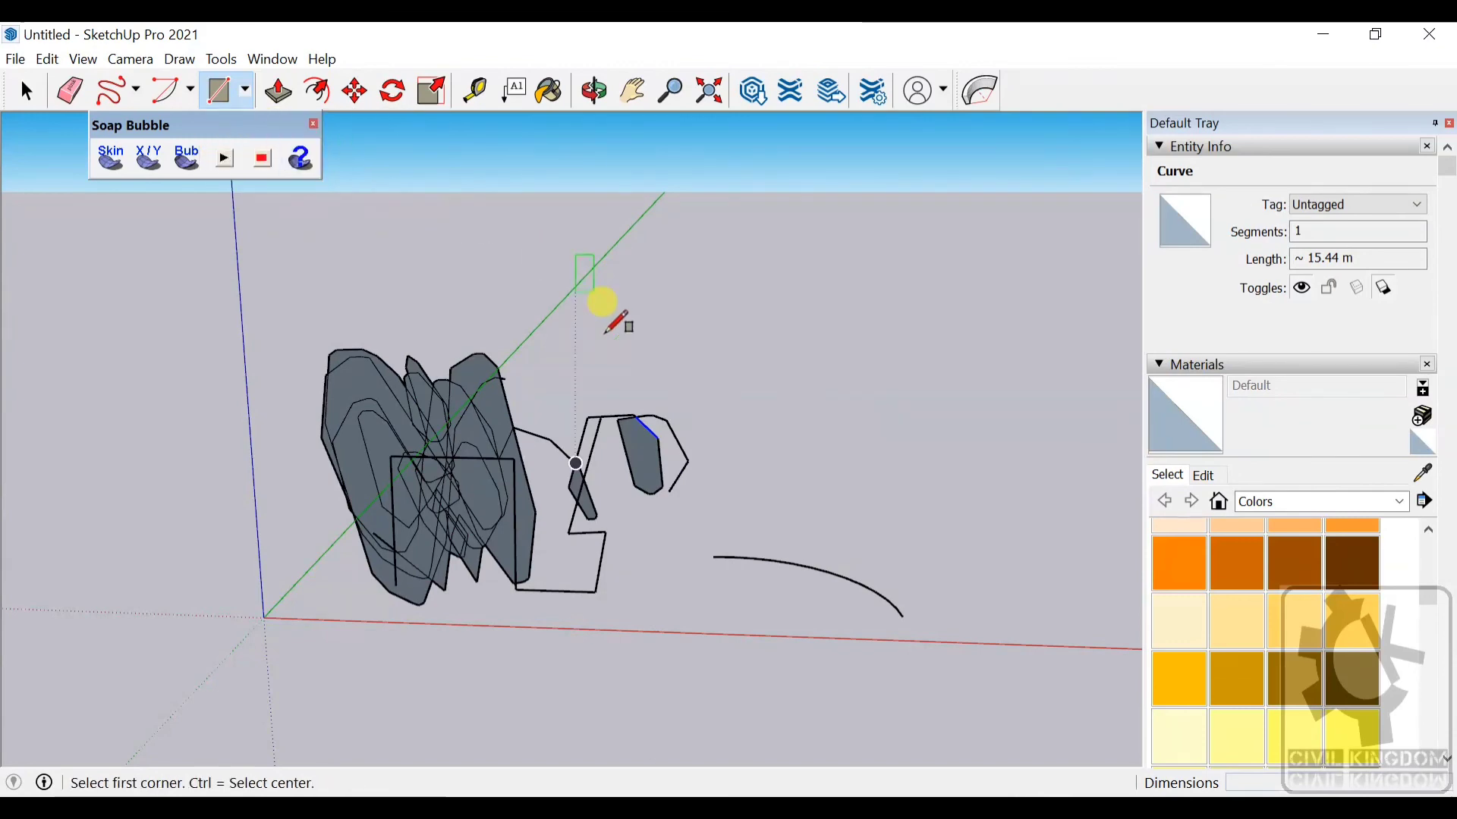
click(790, 469)
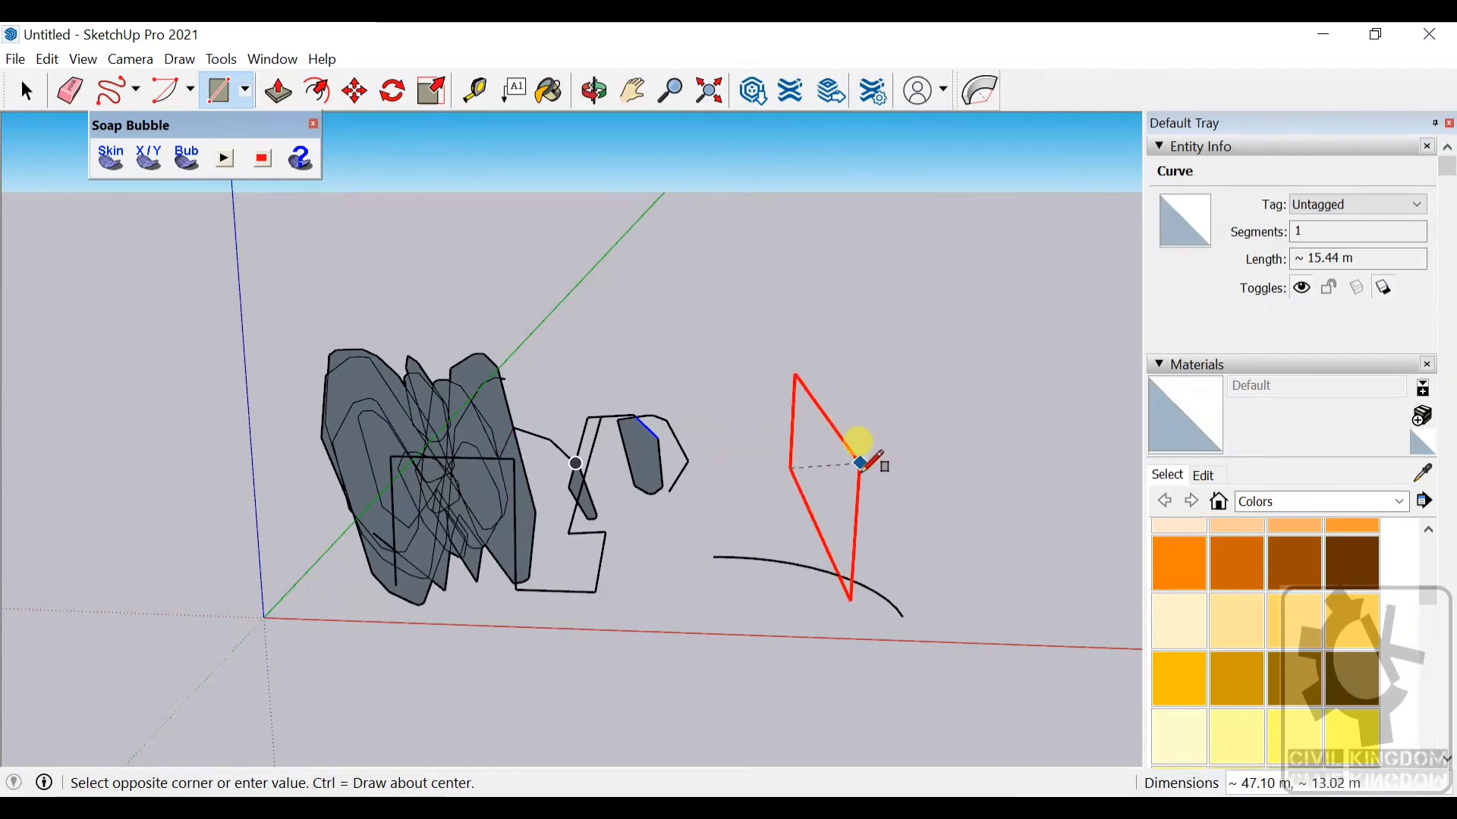
middle_drag(876, 533, 966, 517)
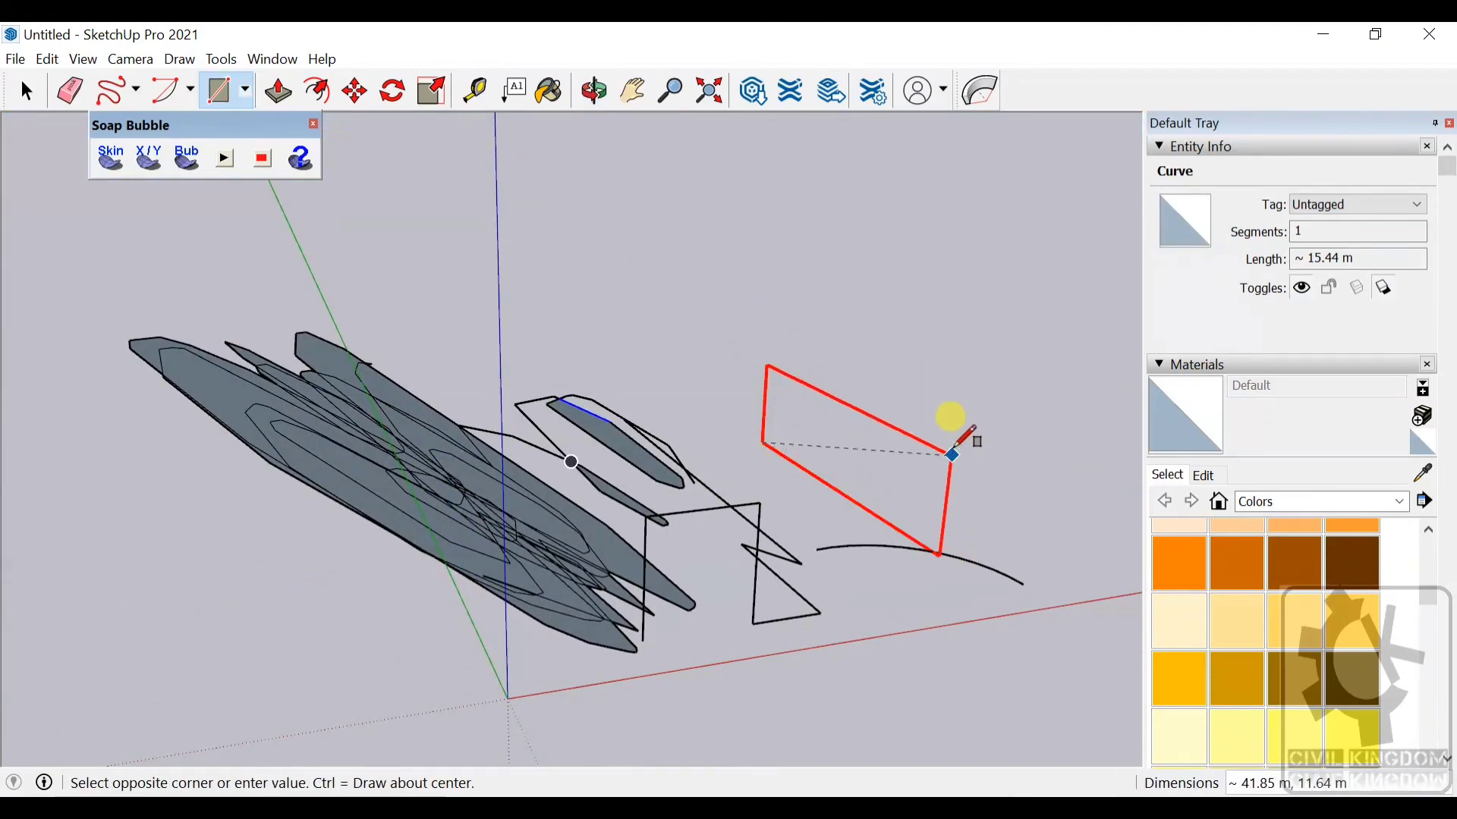
click(971, 368)
middle_drag(994, 383, 895, 414)
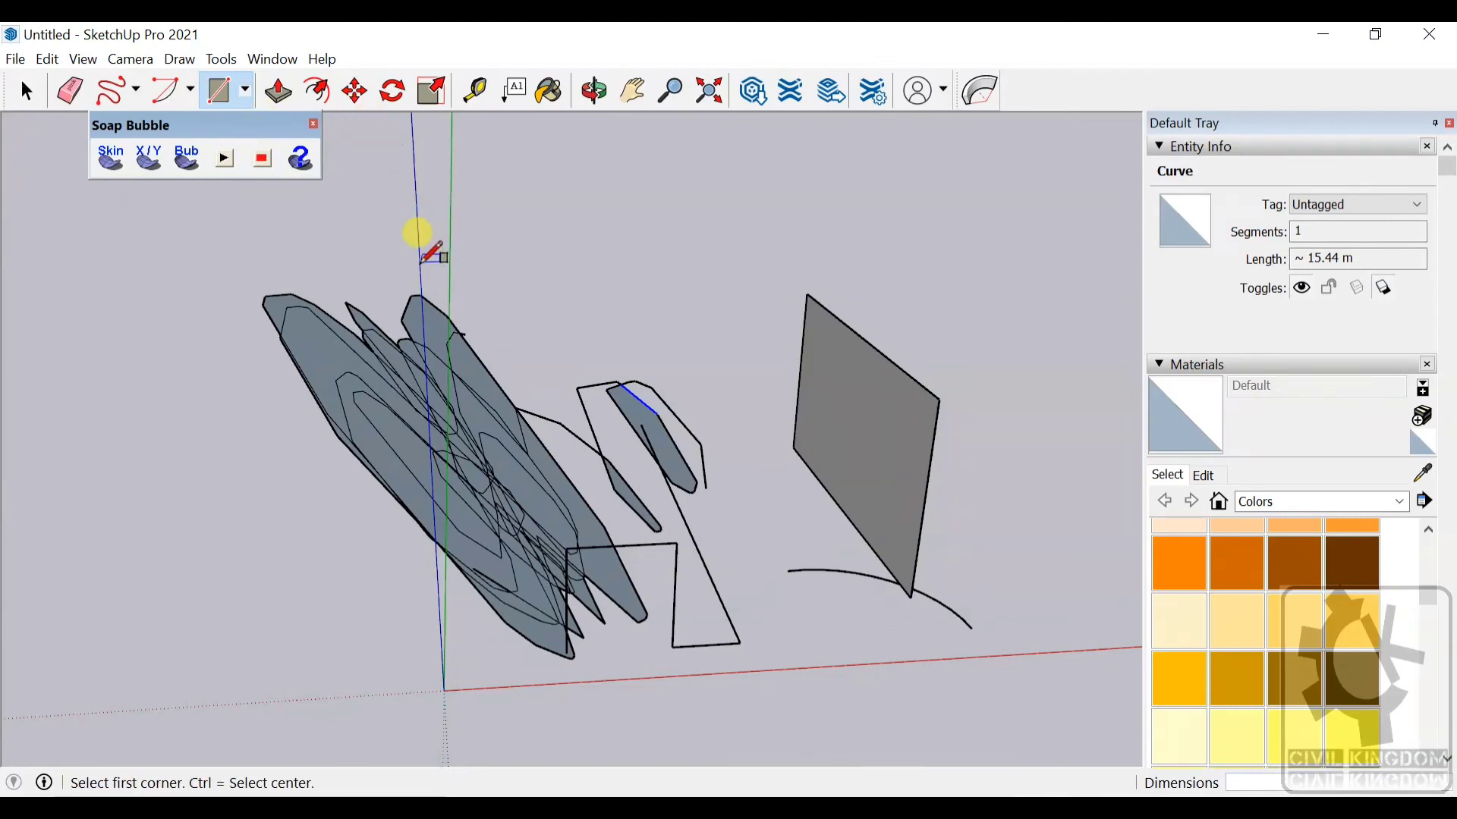
key(space)
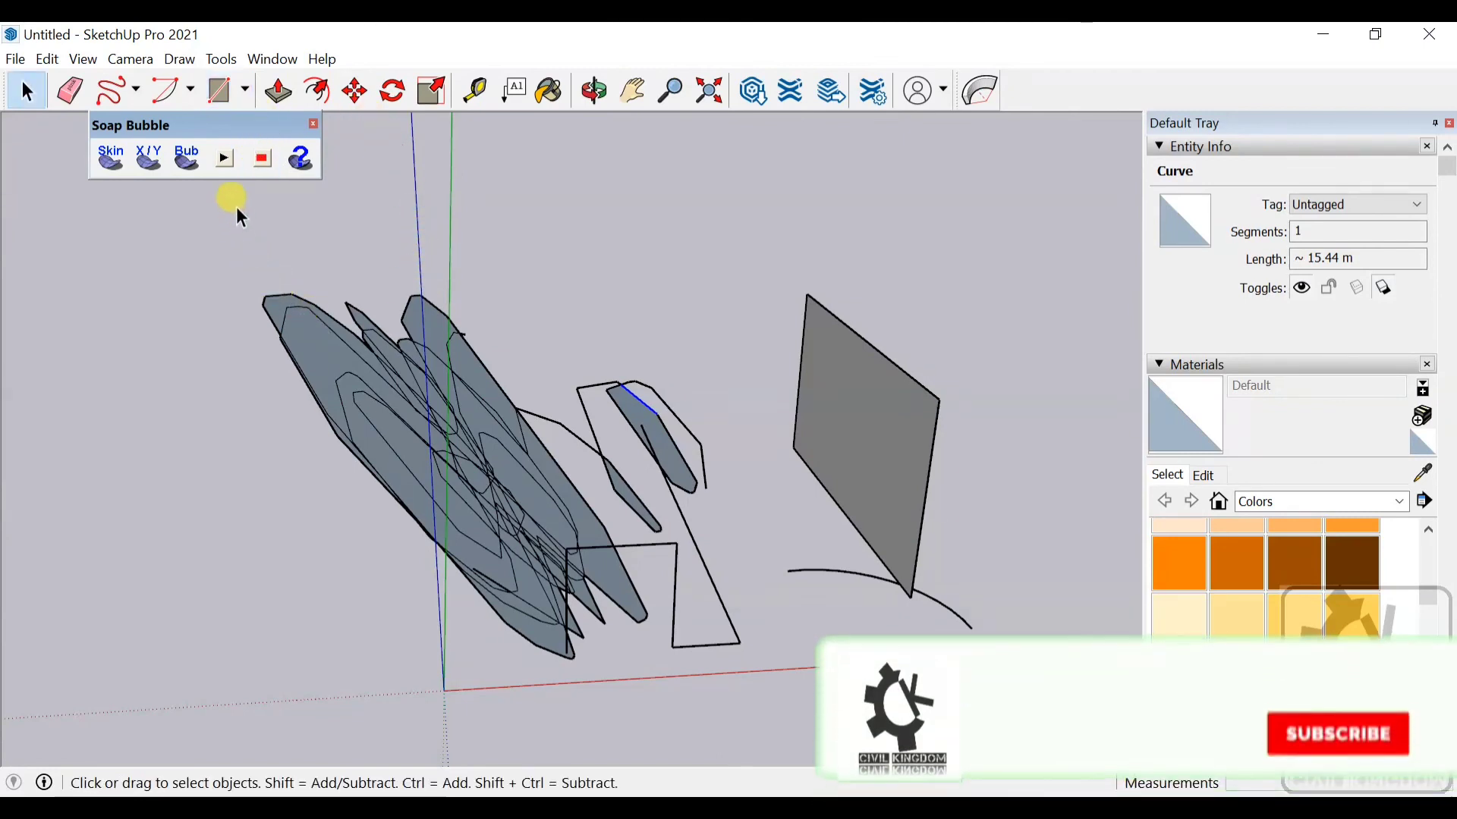